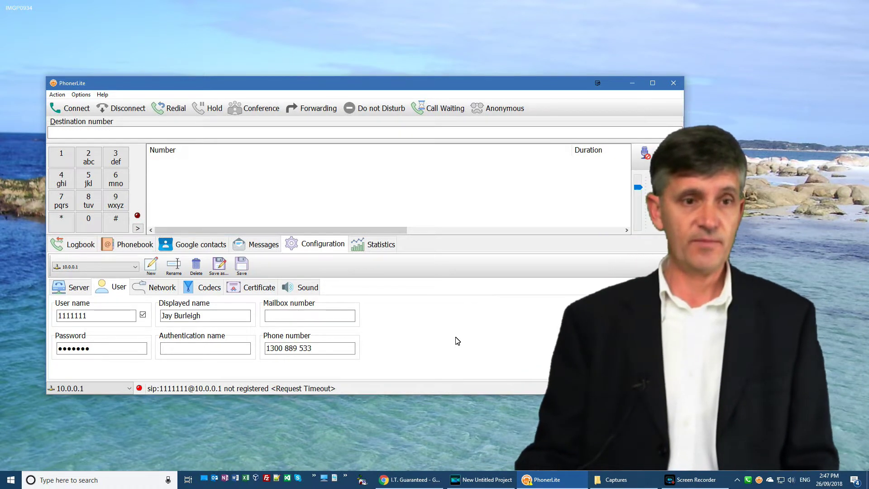
Step: Review the profile's proxy/registrar address and the account's user name, password, displayed name and phone number fields
key("Tab")
key("Tab")
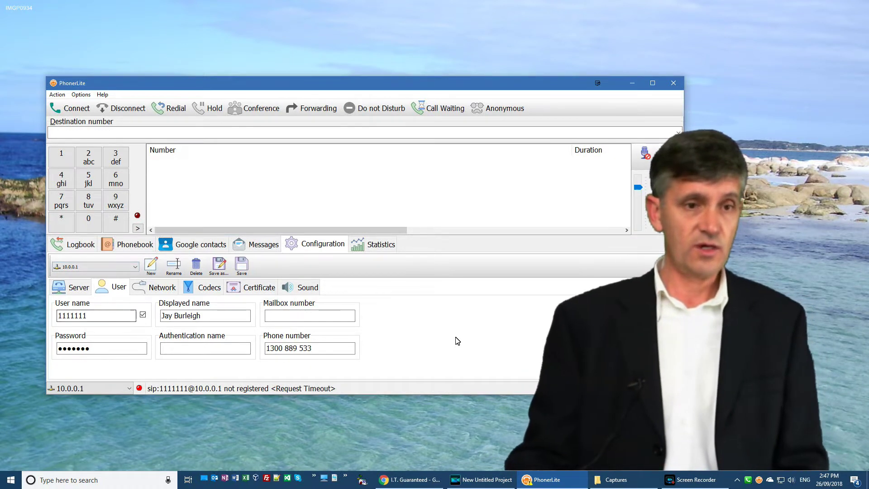
key("ctrl+shift+Tab")
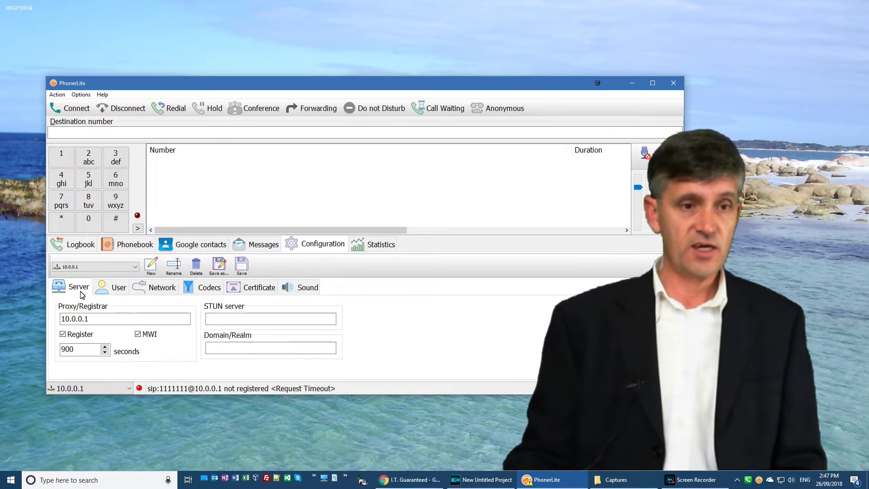
double_click(81, 321)
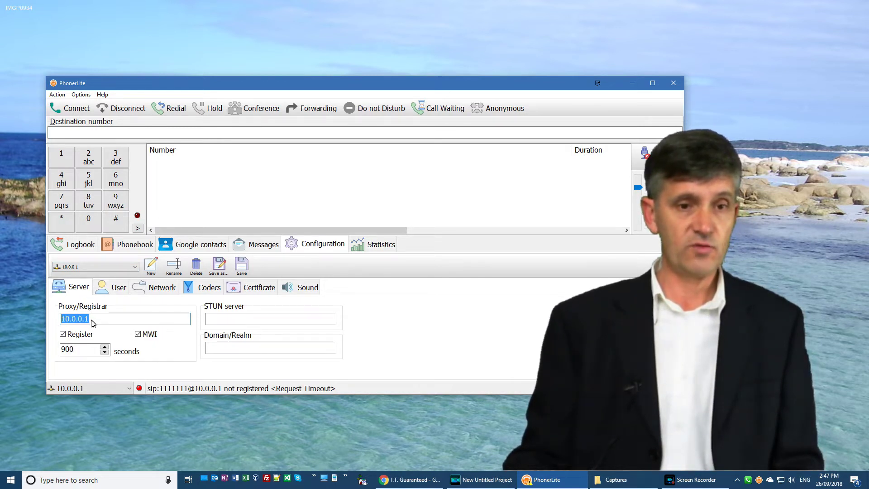
left_click(117, 289)
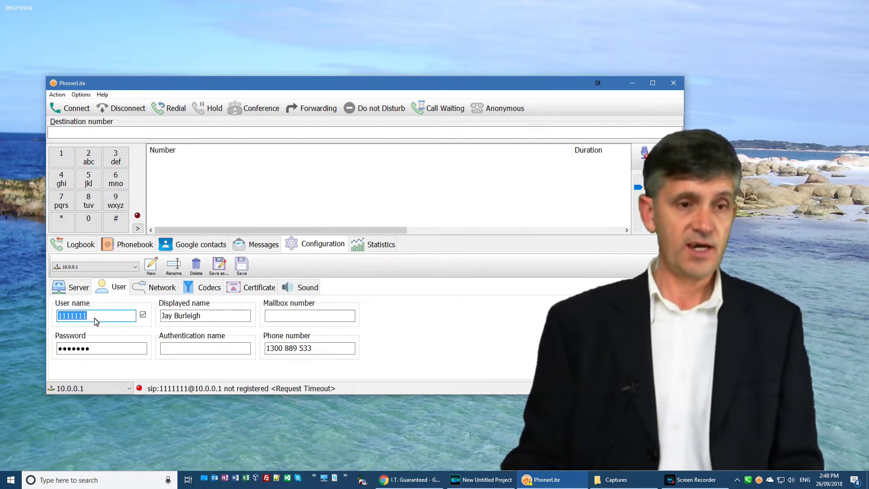
left_click(100, 349)
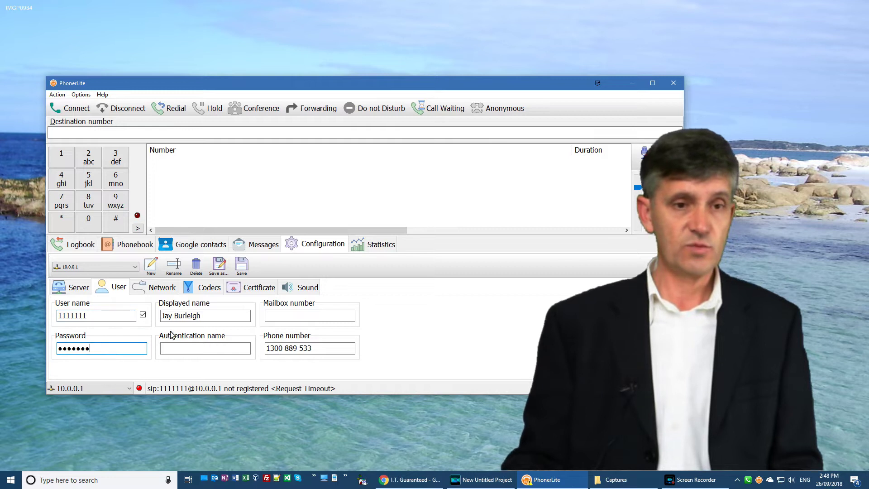
left_click(209, 317)
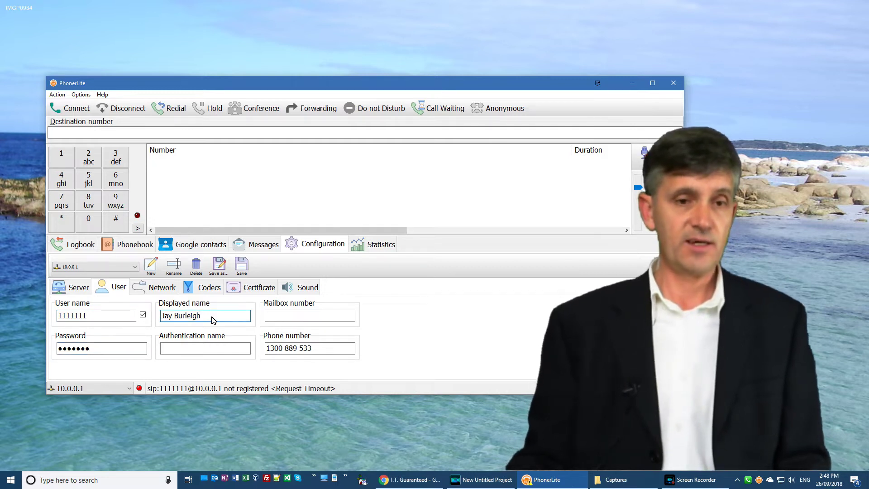
left_click(349, 349)
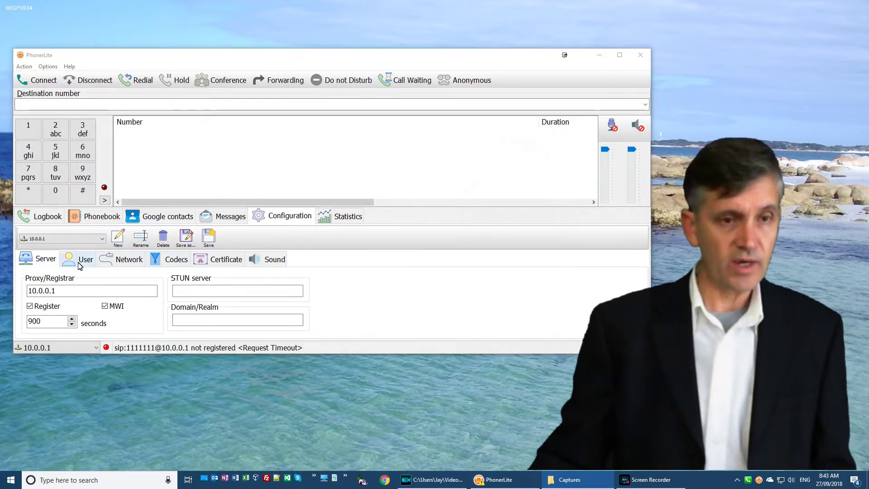
Step: Check the Ignore domain for incoming calls option of the Domain/Realm field in the server settings
left_click(46, 262)
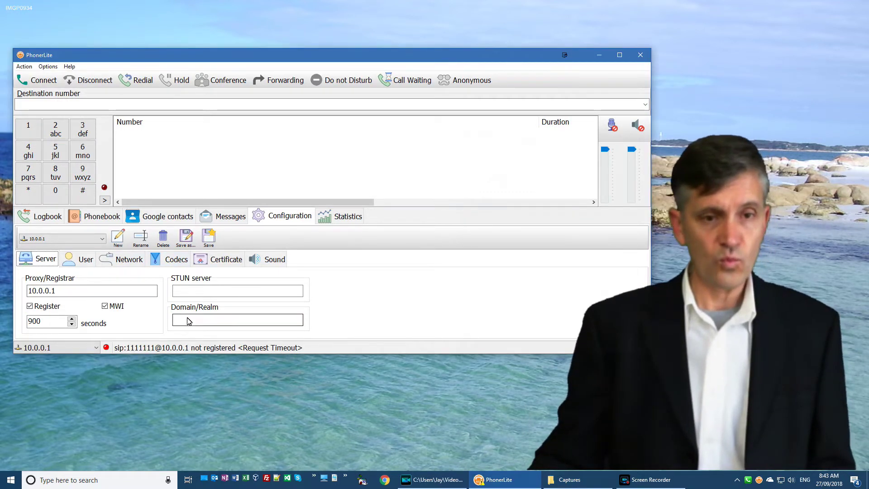
right_click(190, 321)
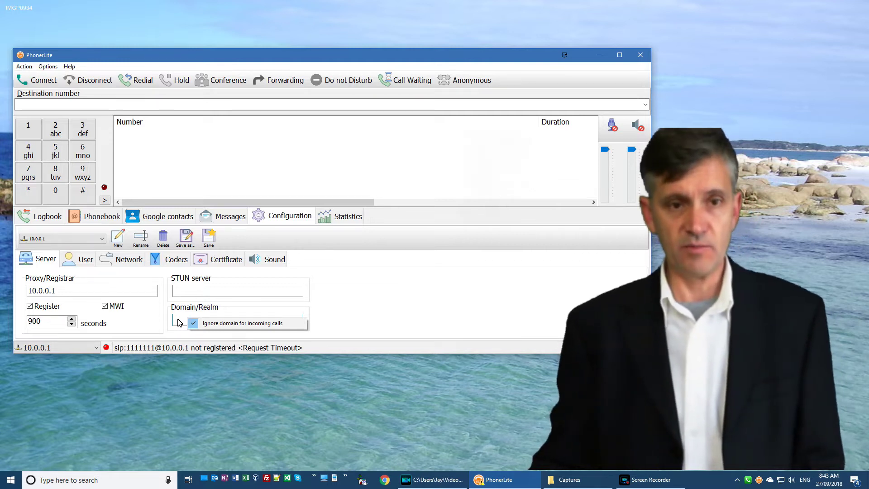
left_click(385, 314)
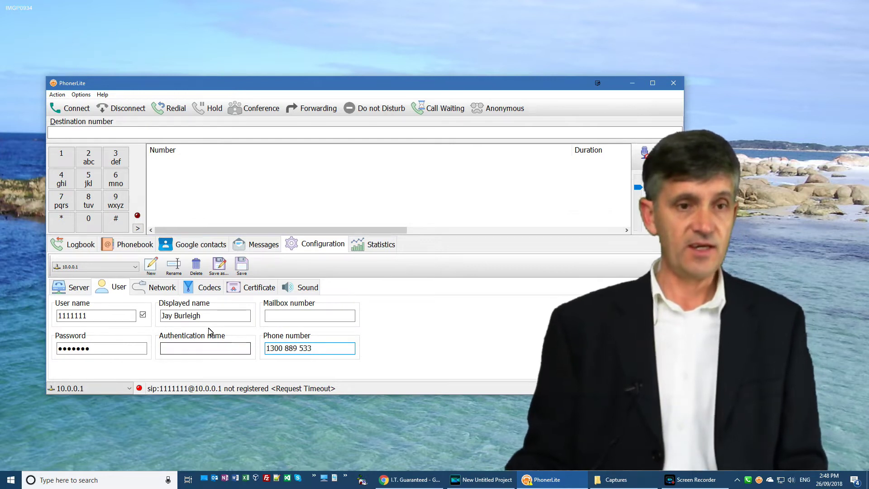
Step: Collapse the configuration pane, check the Display icon options, and minimise PhonerLite to the system tray
left_click(138, 231)
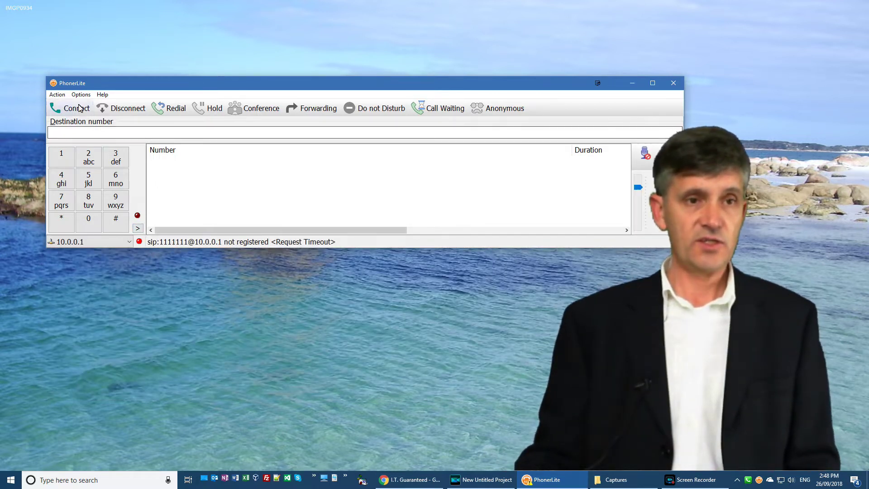
left_click(81, 95)
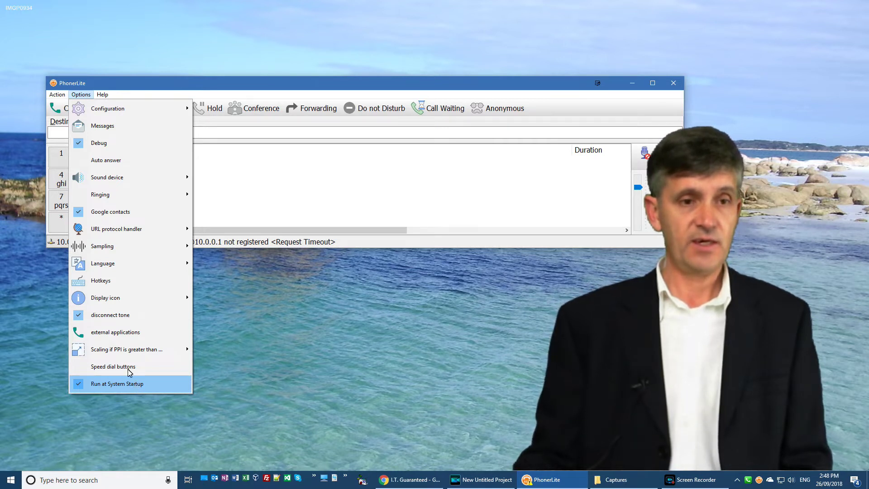
mouse_move(120, 303)
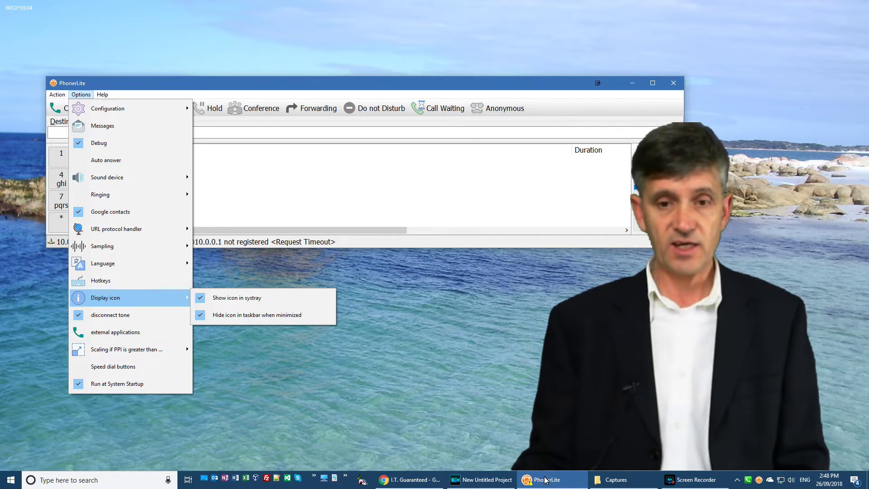
left_click(633, 84)
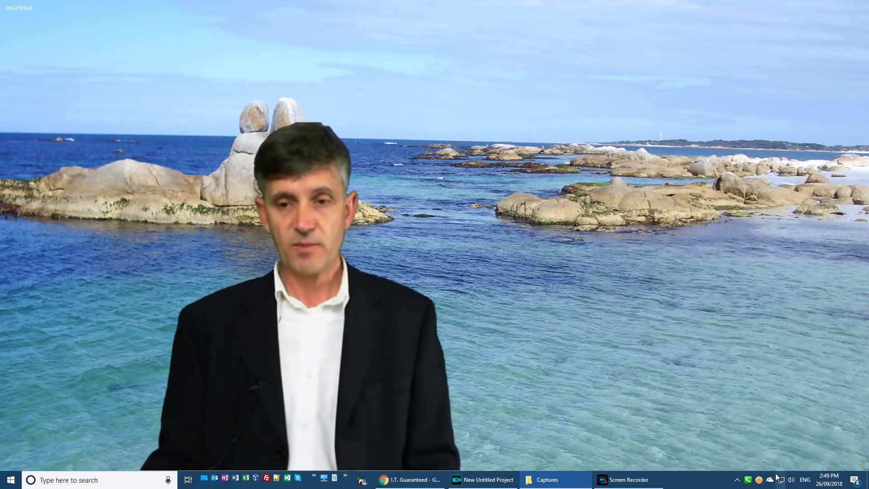
left_click(738, 481)
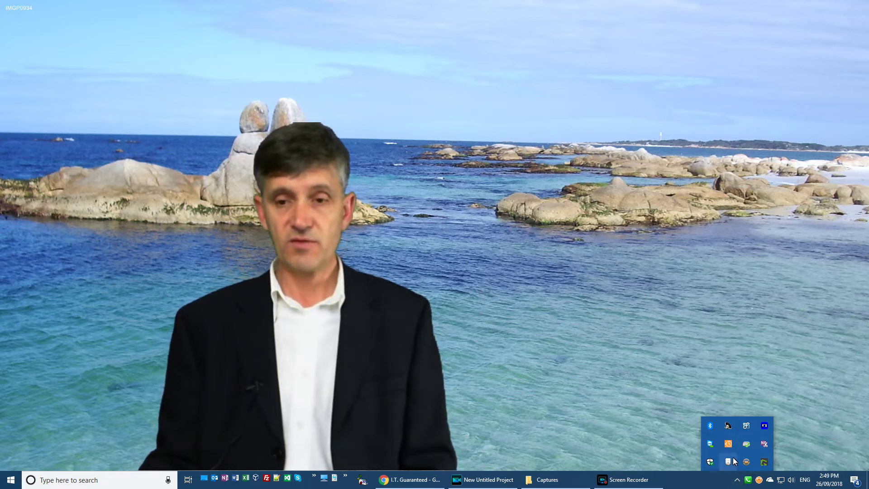
Step: In the Windows taskbar settings, turn the PhonerLite VoIP Softphone notification icon off and back on
right_click(697, 484)
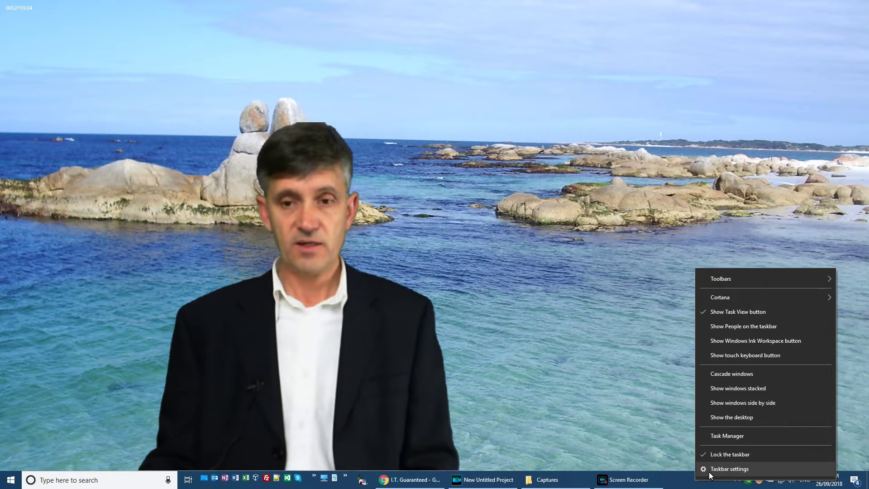
left_click(709, 471)
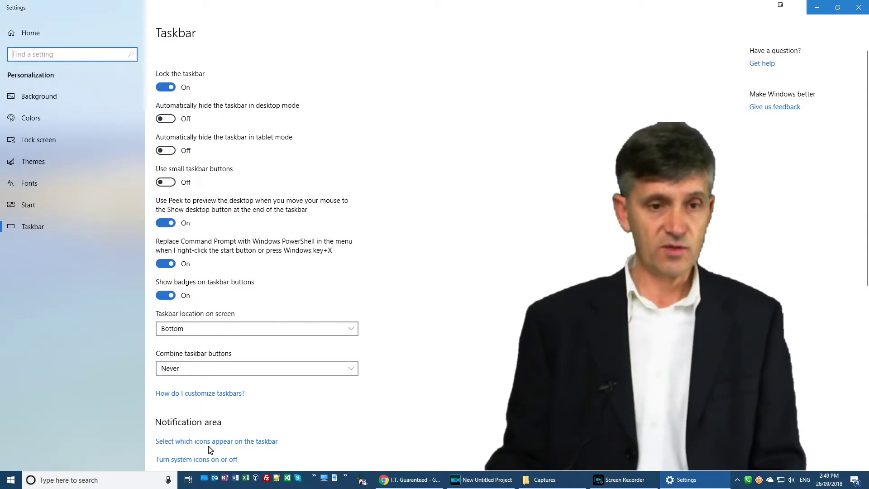
left_click(260, 443)
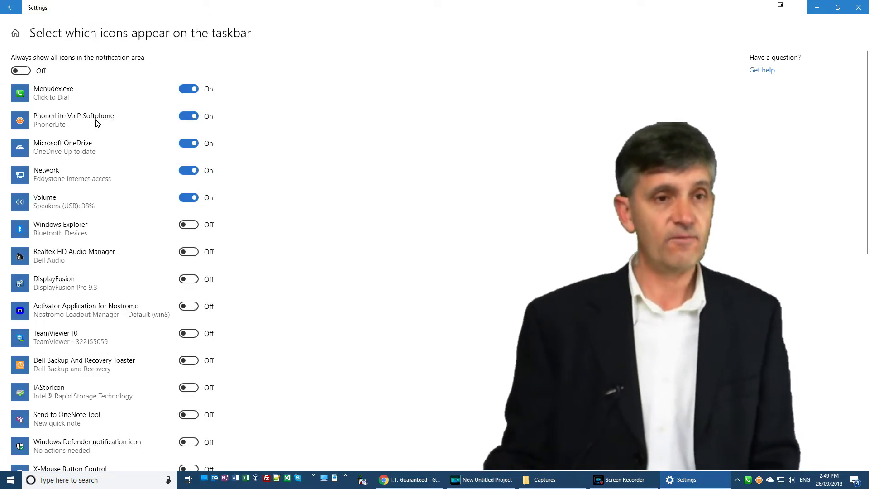
left_click(191, 119)
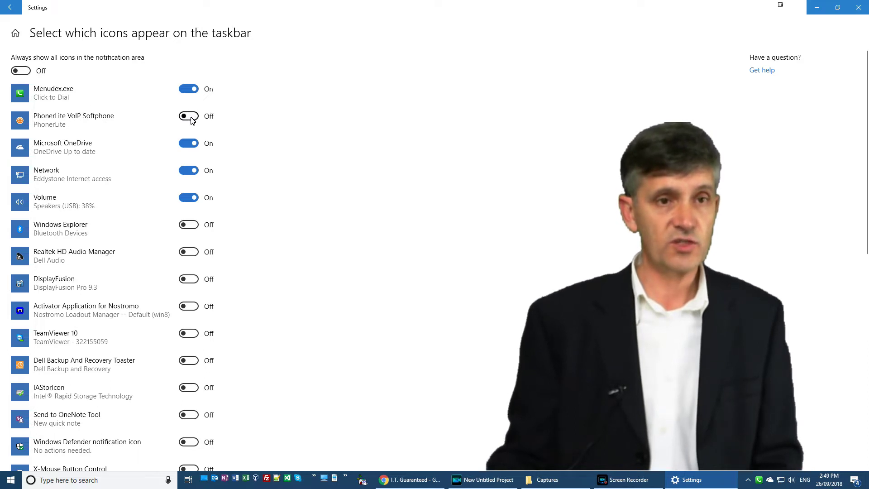
left_click(193, 119)
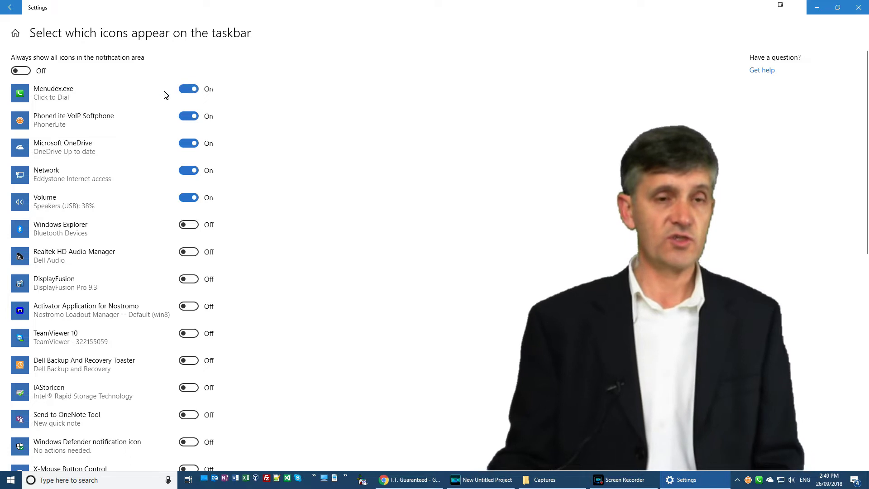
left_click(856, 13)
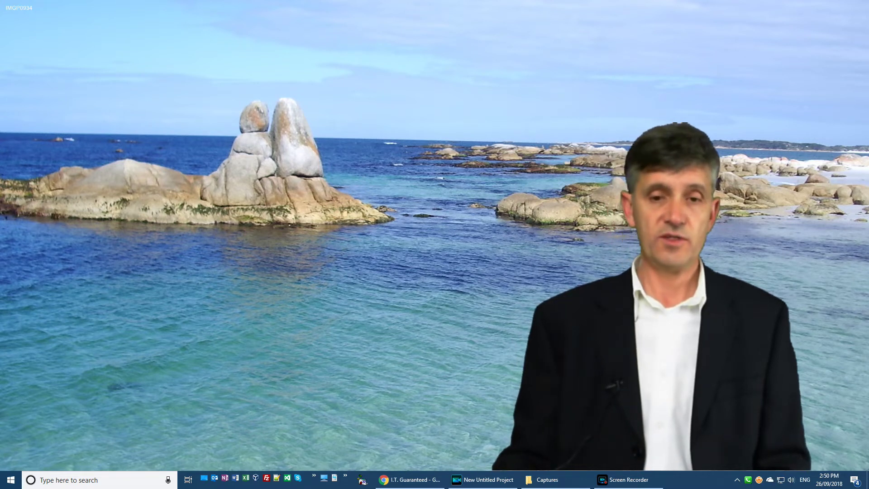
Step: Check which sound devices are selected in PhonerLite for the microphone, the speakers and ringing
left_click(81, 95)
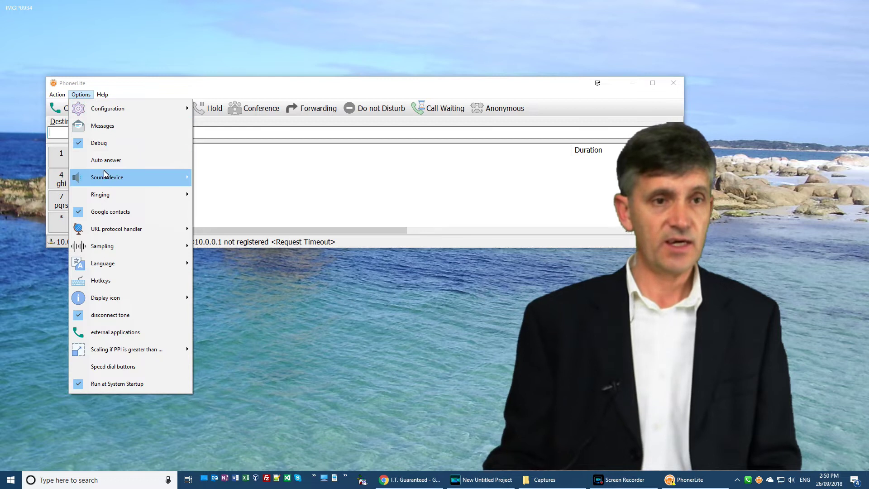
mouse_move(114, 180)
mouse_move(222, 183)
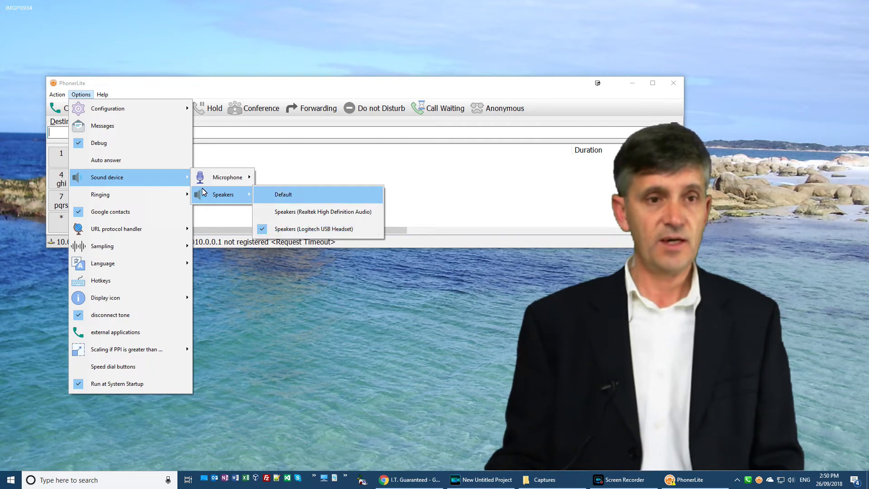
mouse_move(150, 195)
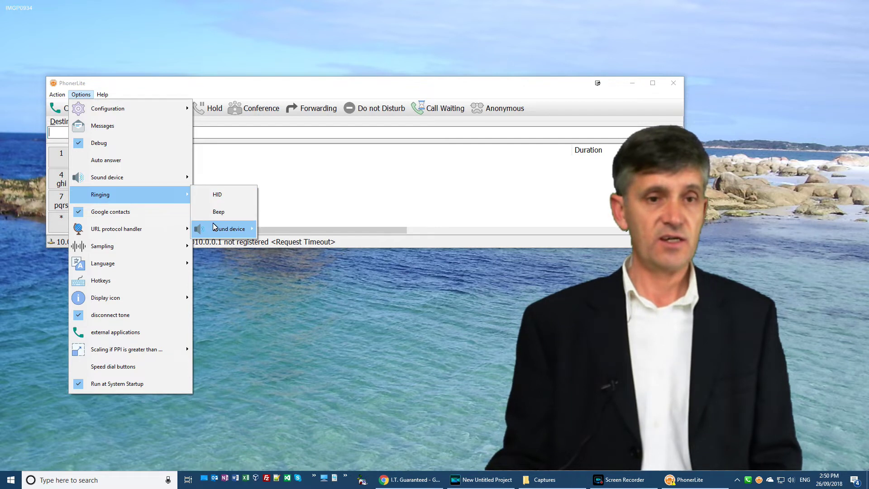
mouse_move(225, 229)
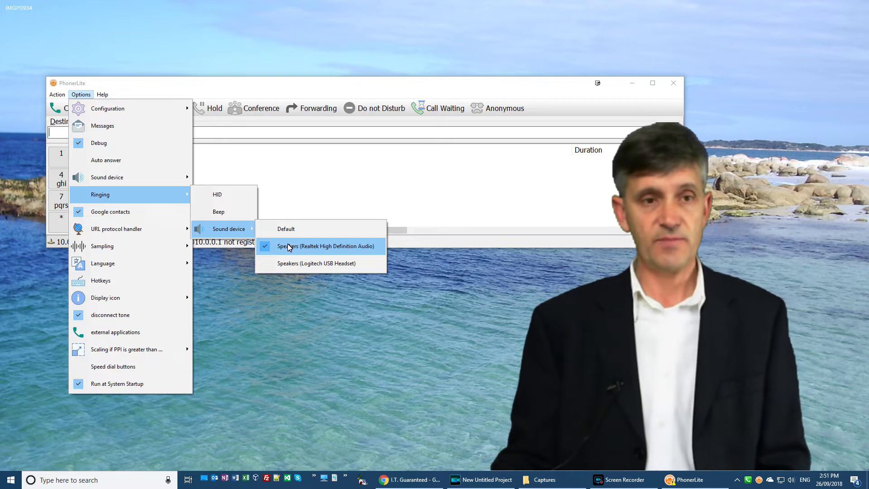
Step: Set ExternalRinger3.exe from the Menudex folder as the external application for incoming calls
left_click(129, 334)
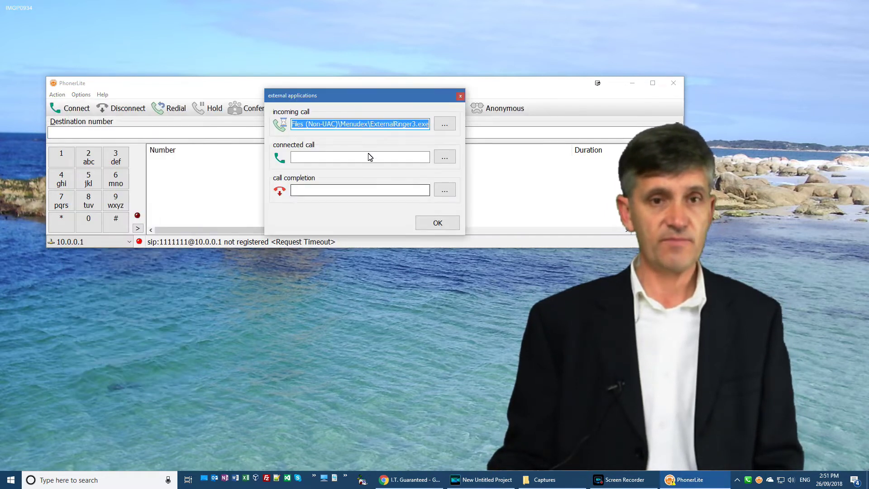
left_click(443, 128)
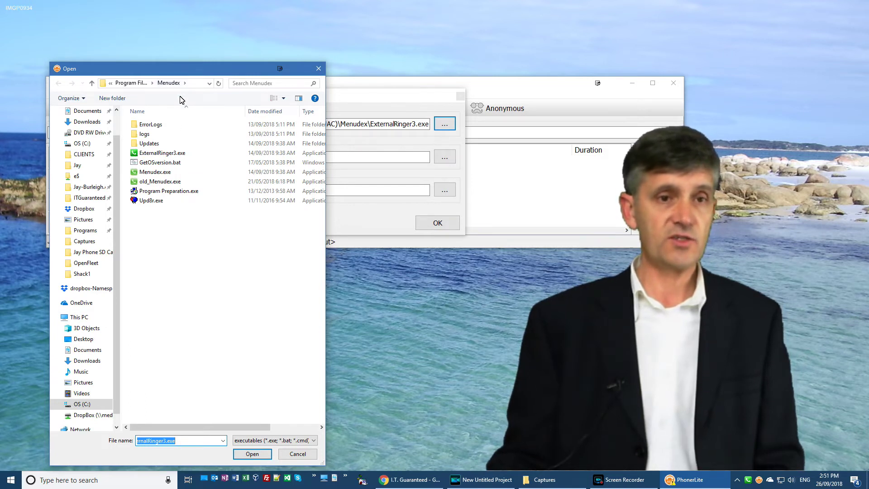
left_click(173, 154)
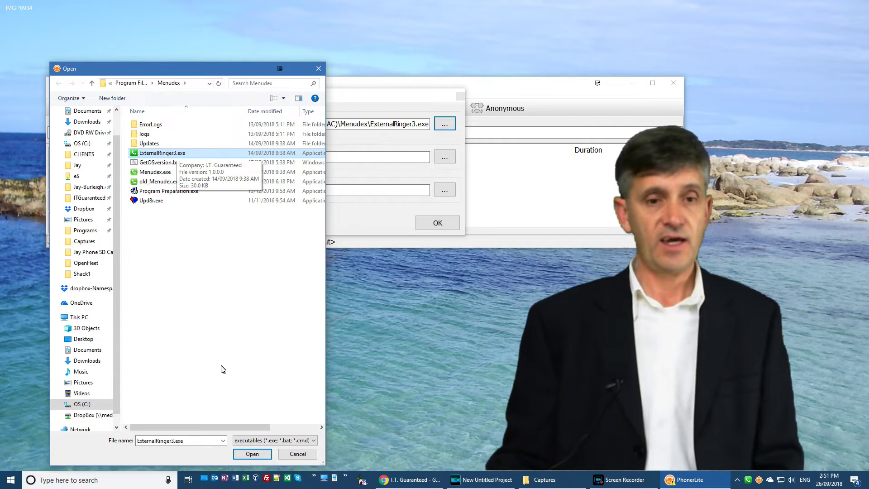
left_click(253, 454)
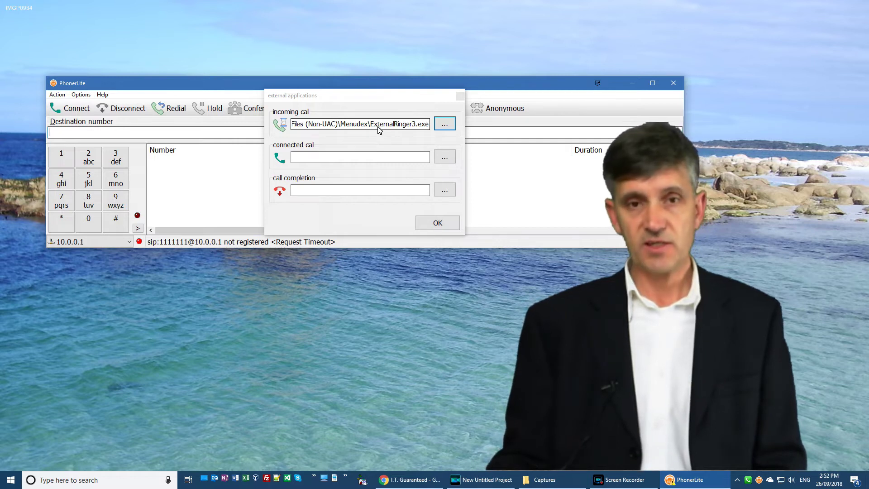
left_click(437, 223)
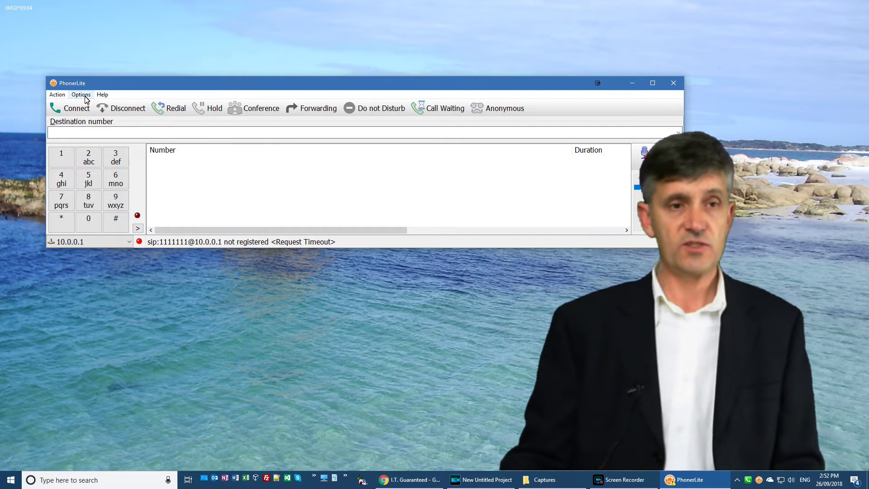
Step: Review the URL protocol handler options and test click-to-dial by calling and disconnecting the phone number on the I.T. Guaranteed website in Chrome
left_click(81, 96)
mouse_move(137, 233)
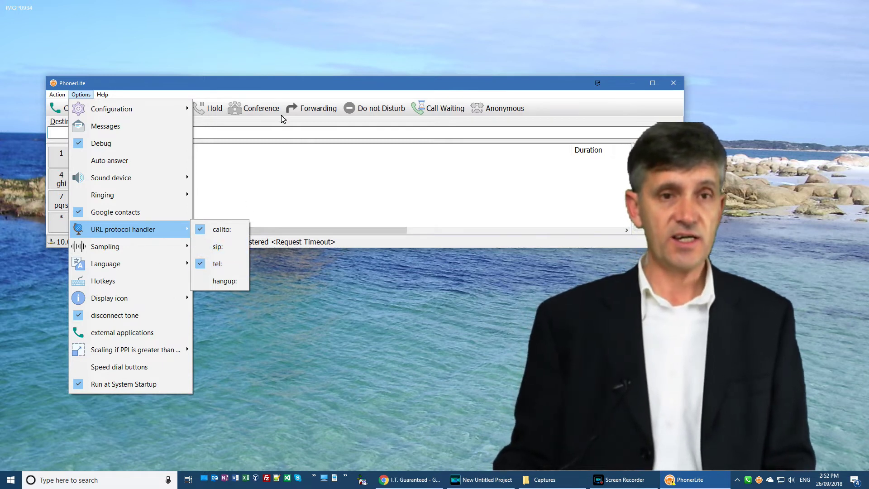
left_click(409, 479)
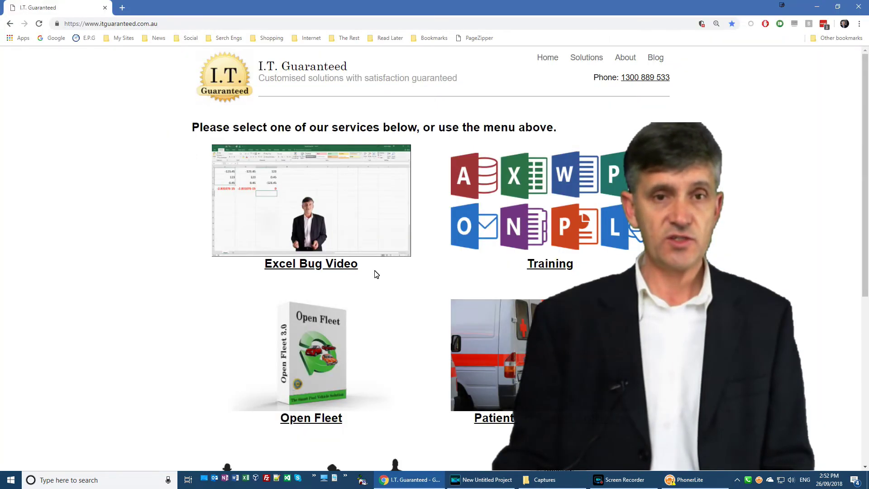
left_click(642, 81)
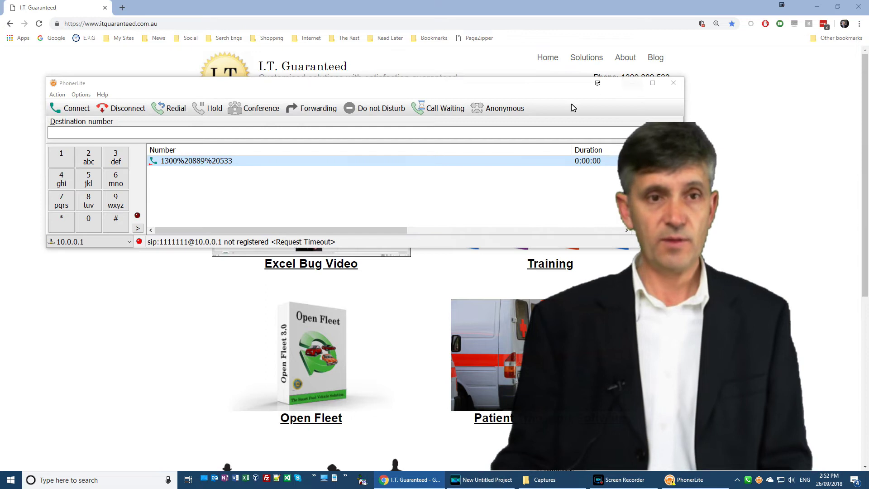
left_click(123, 109)
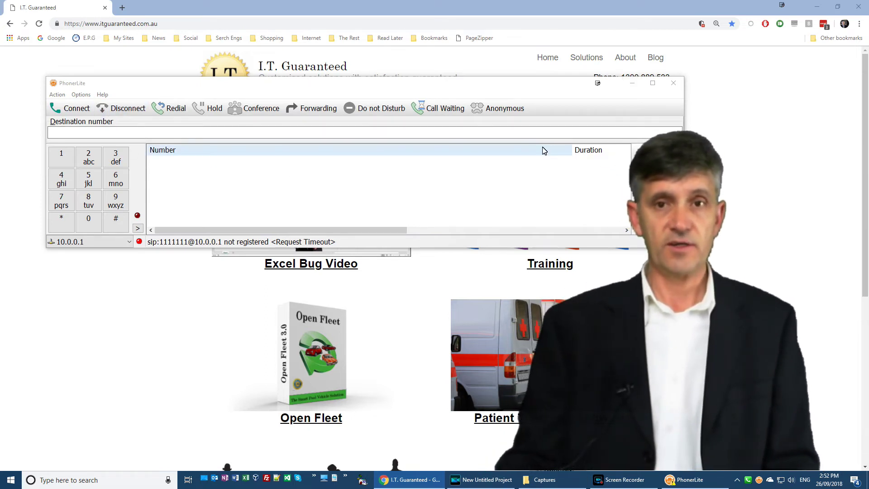
Step: Check which URL protocol handlers are enabled in PhonerLite and minimise its window
left_click(81, 94)
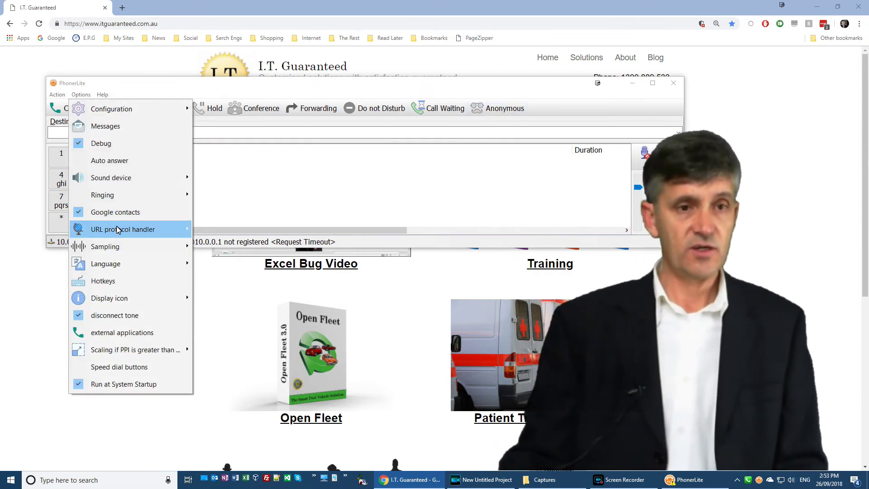
mouse_move(171, 229)
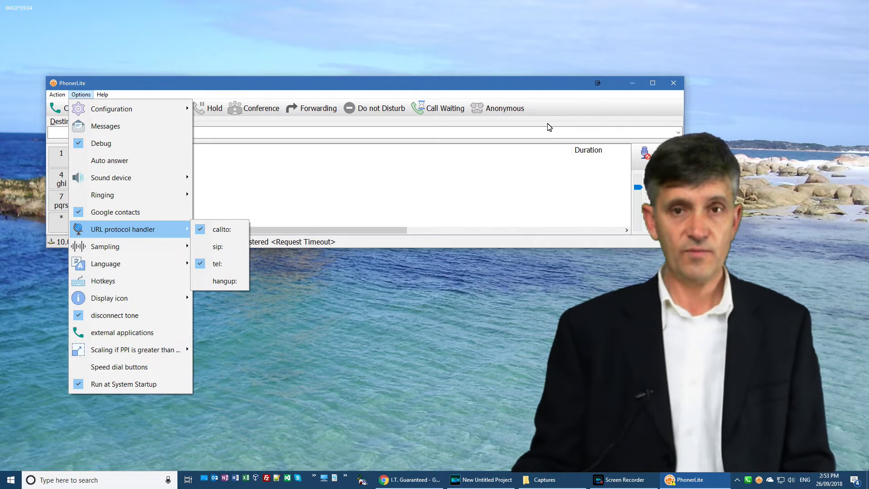
left_click(635, 90)
left_click(633, 84)
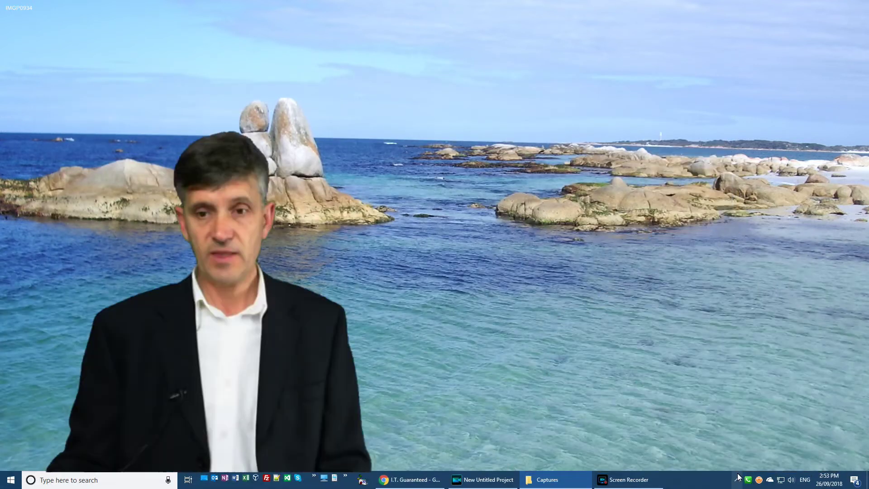
Step: Use the Menudex contact list to call the home number of a contact filed under J
right_click(749, 480)
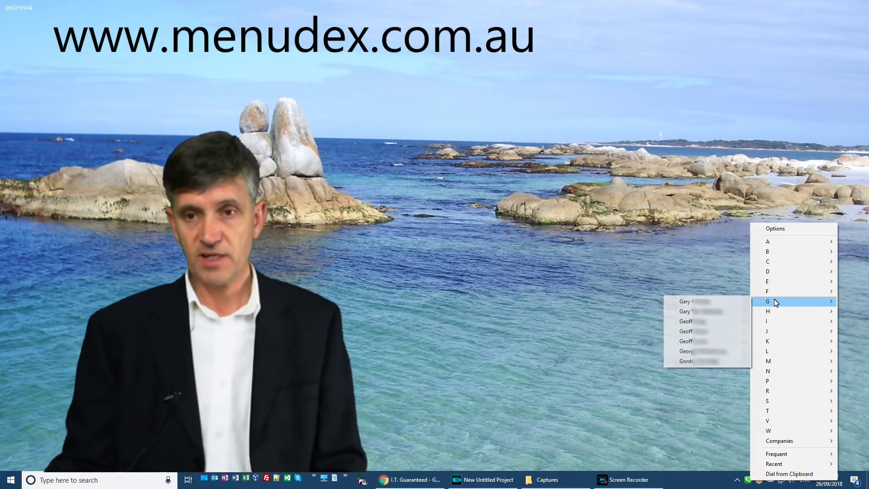
mouse_move(773, 334)
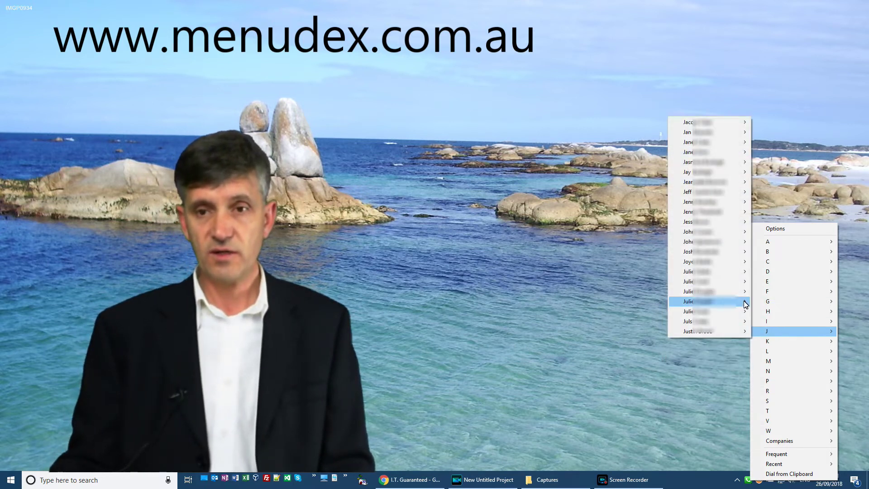
mouse_move(708, 173)
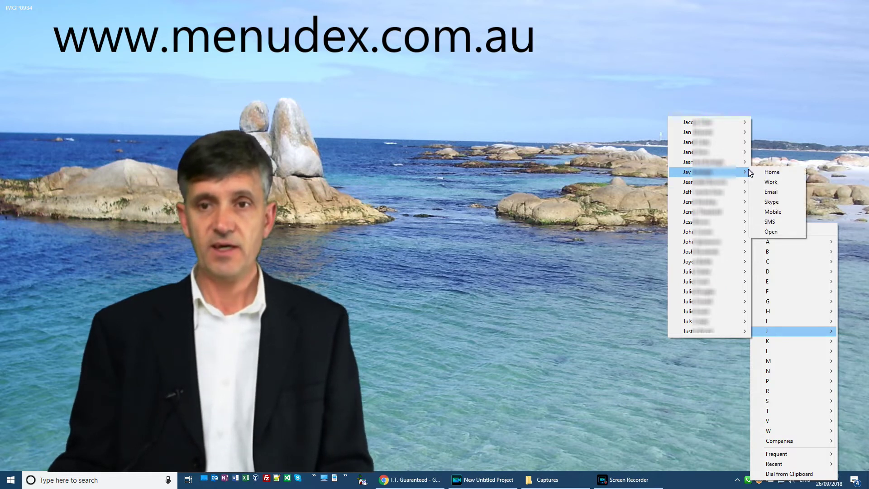
left_click(772, 172)
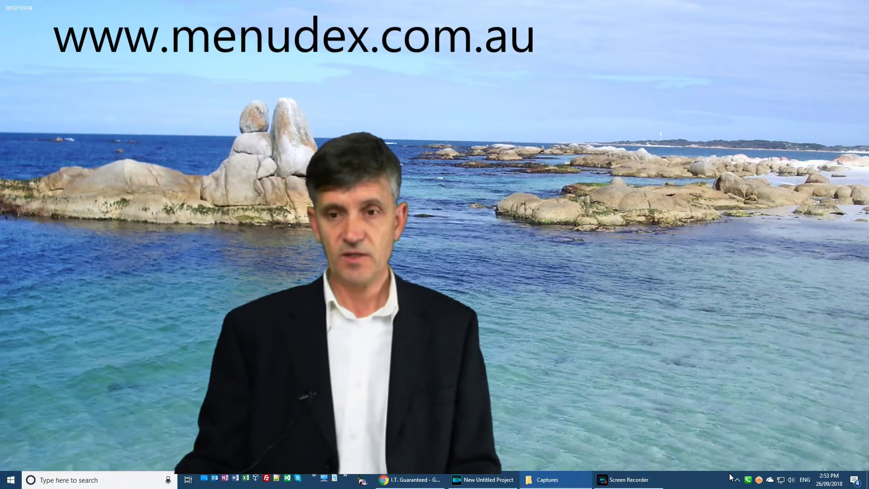
Step: Dial the number held in the clipboard with Menudex
left_click(750, 480)
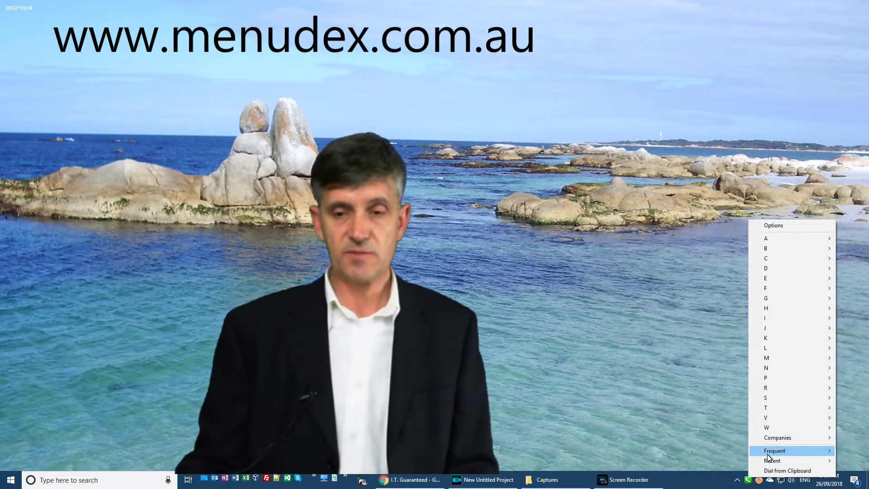
mouse_move(768, 455)
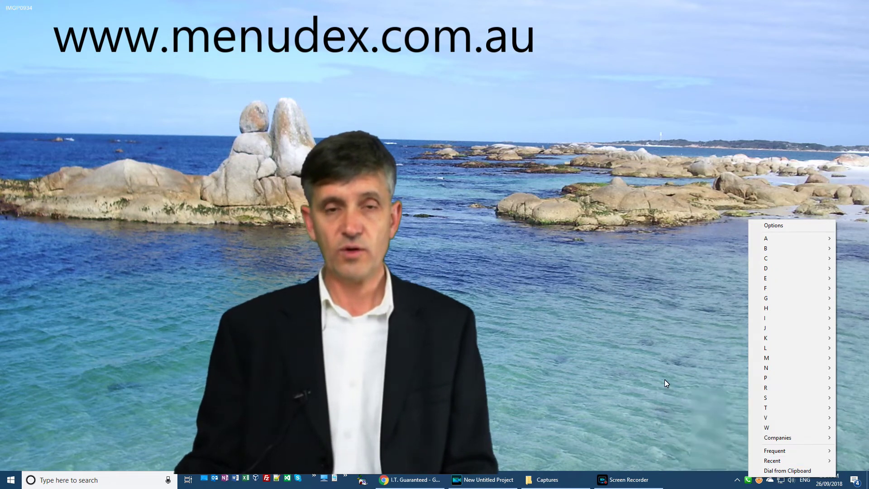
left_click(786, 471)
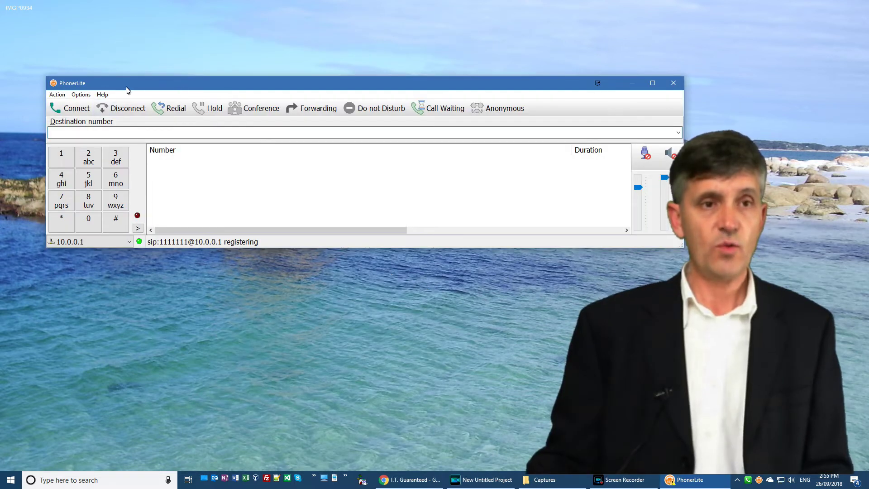
Step: Try the 120 ppi window scaling threshold in PhonerLite and set it back to 72 ppi
left_click(82, 94)
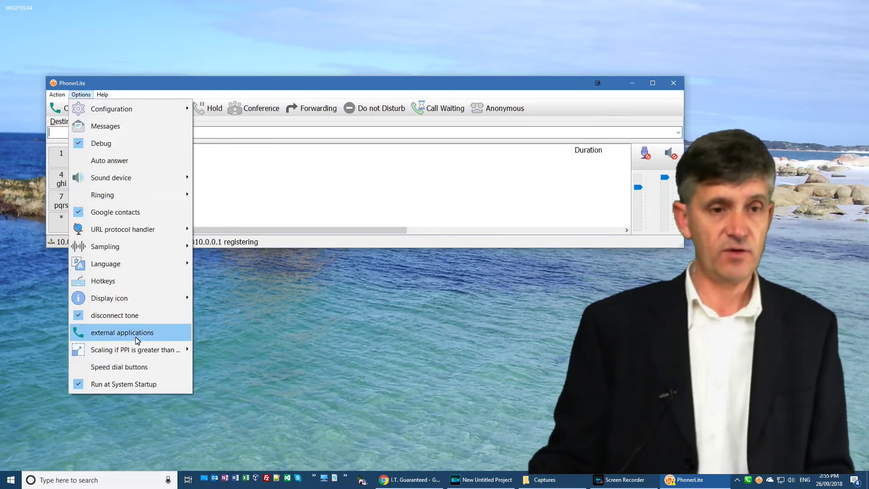
mouse_move(135, 352)
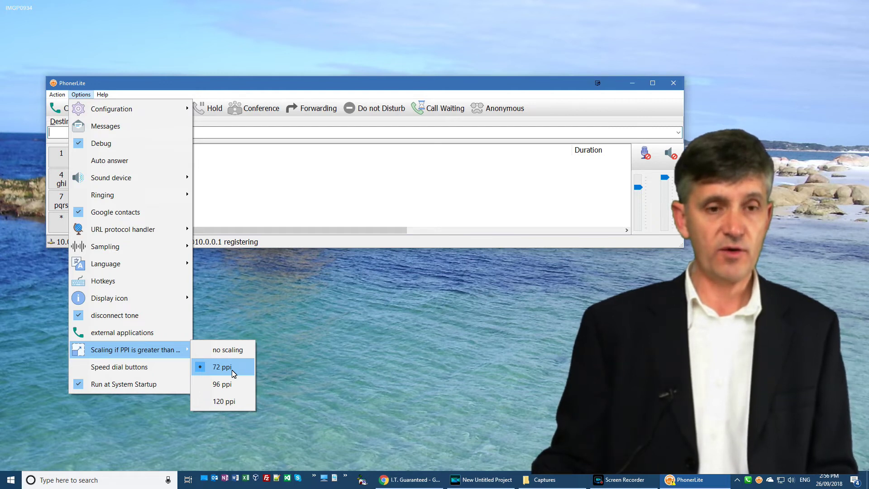
left_click(228, 402)
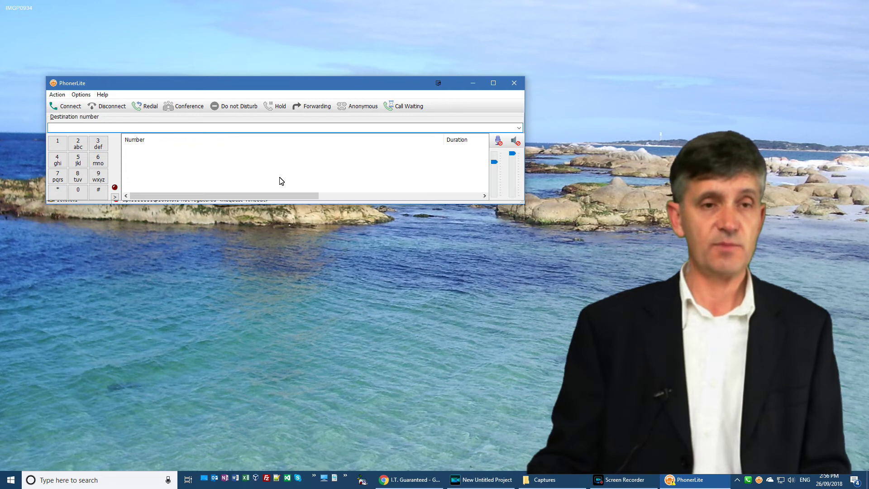
left_click(57, 94)
mouse_move(81, 95)
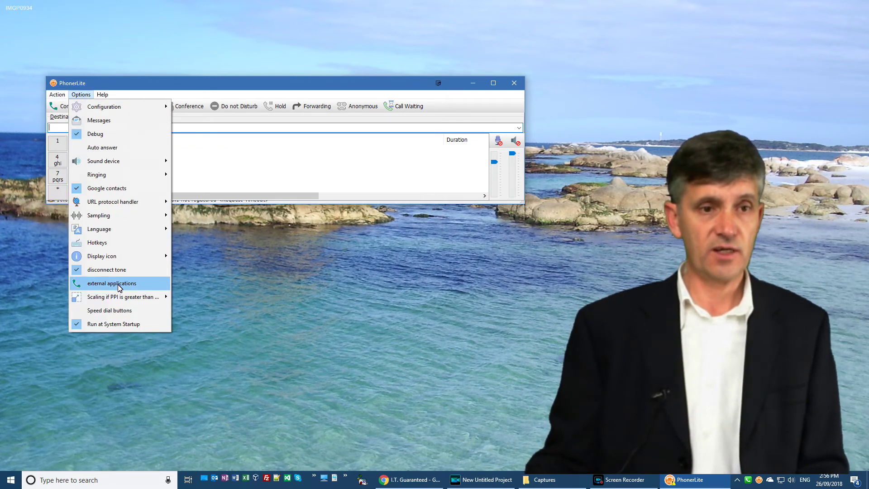
mouse_move(131, 303)
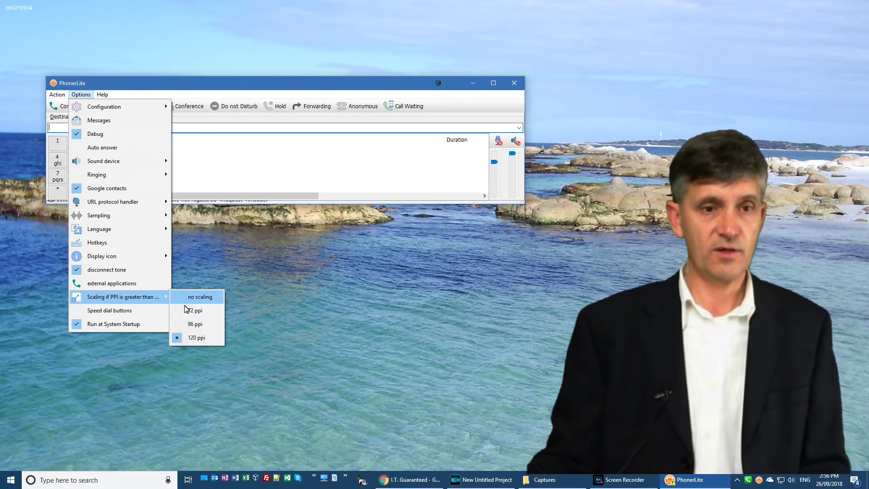
left_click(198, 311)
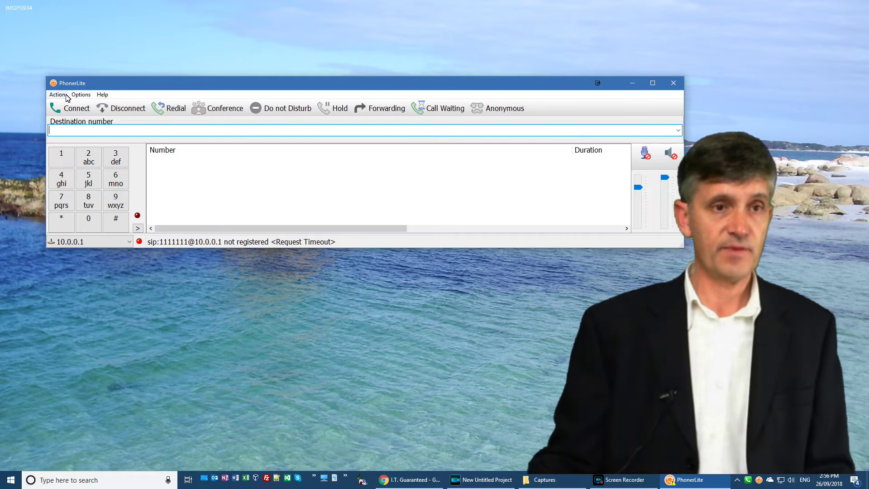
Step: Expand PhonerLite's detail section, start synchronising the Google contacts and cancel the authentication
left_click(138, 228)
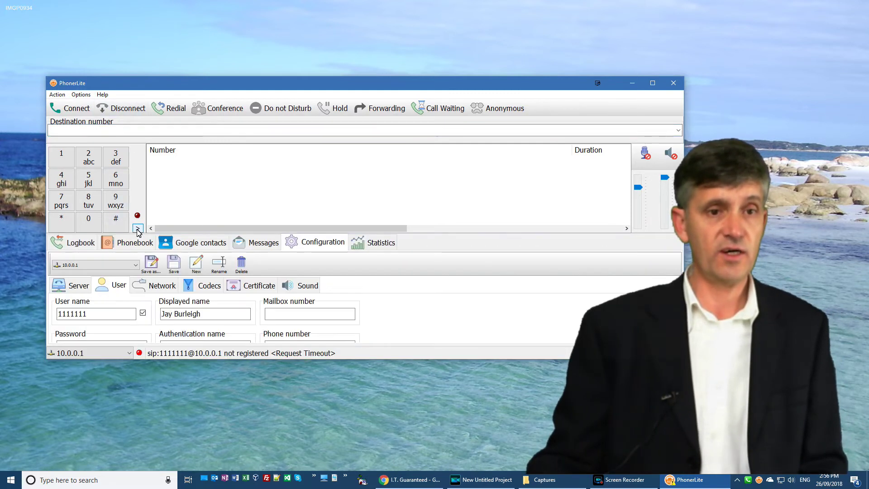
left_click(188, 245)
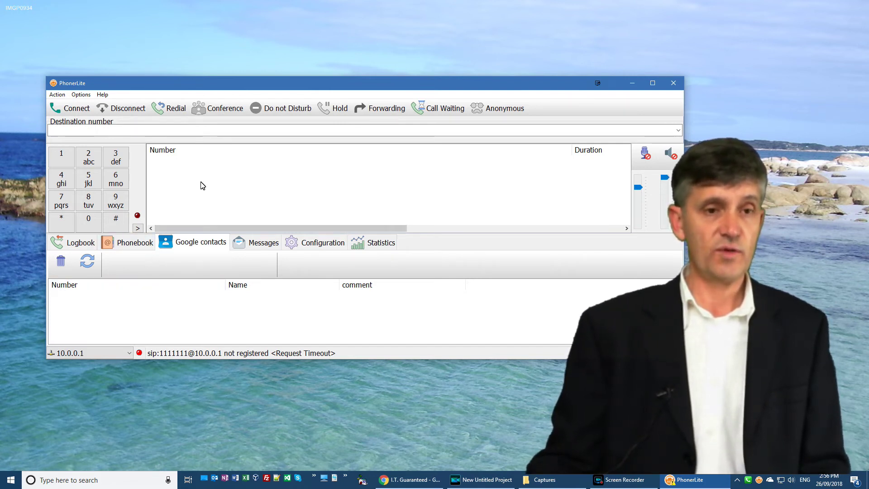
left_click(88, 264)
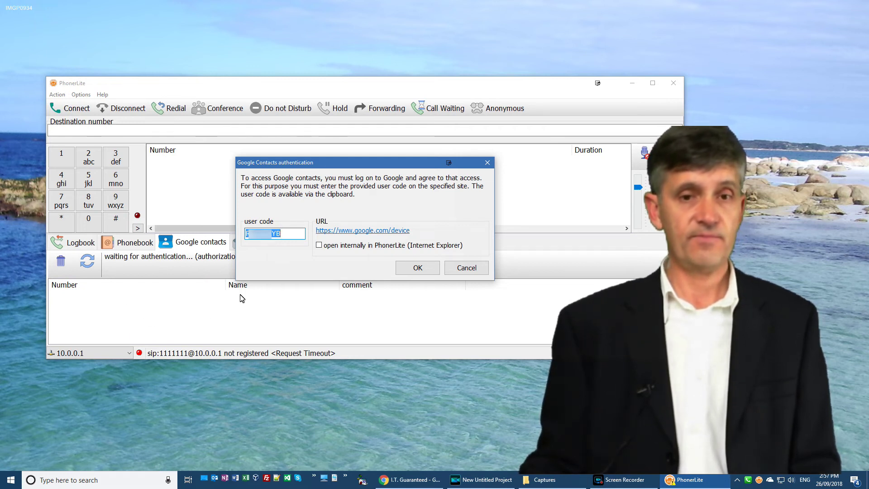
left_click(463, 267)
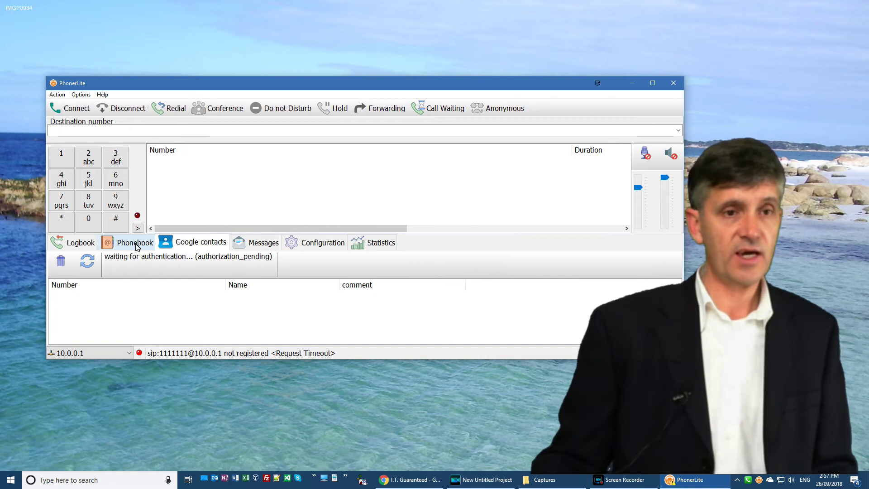
Step: Show the phonebook and turn on the speed dial buttons
left_click(135, 244)
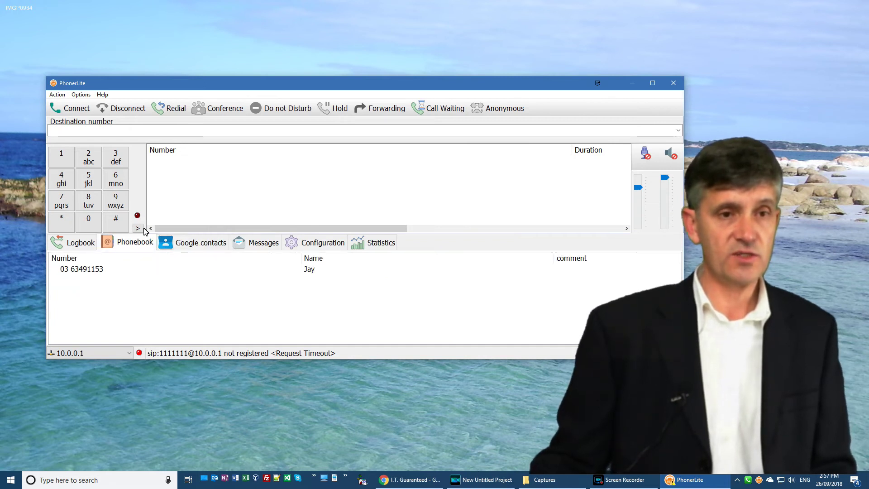
left_click(137, 229)
left_click(137, 229)
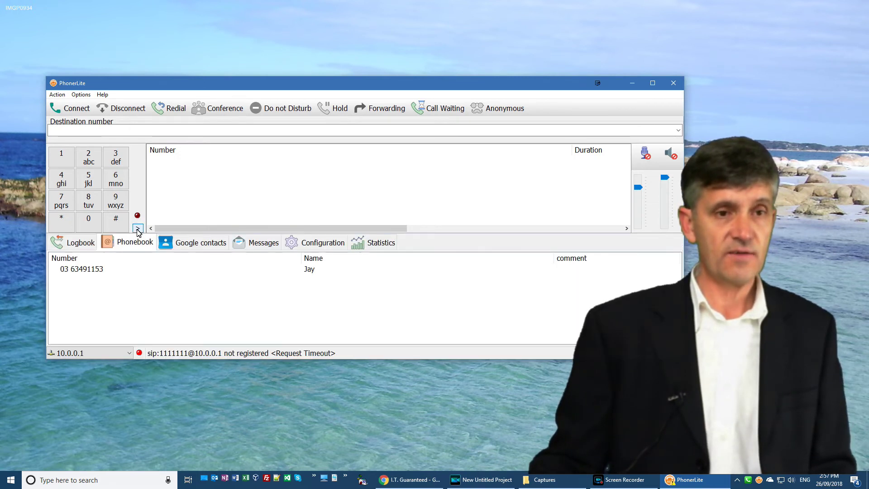
left_click(81, 95)
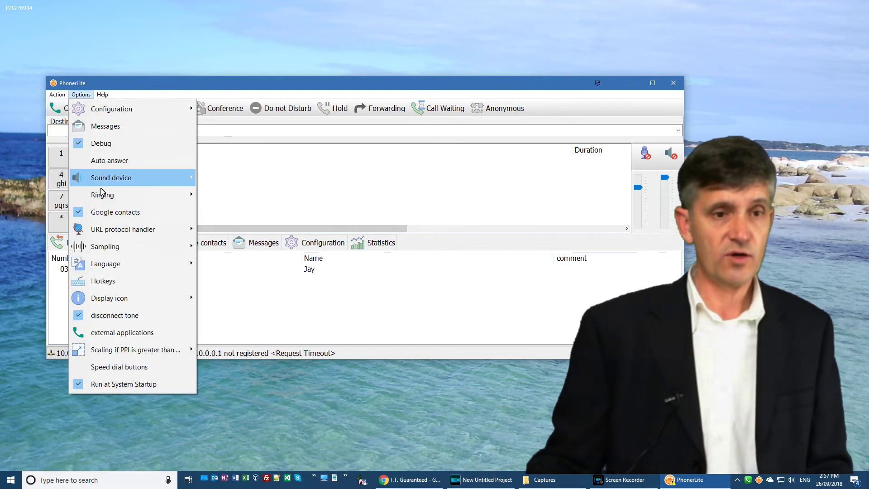
left_click(108, 367)
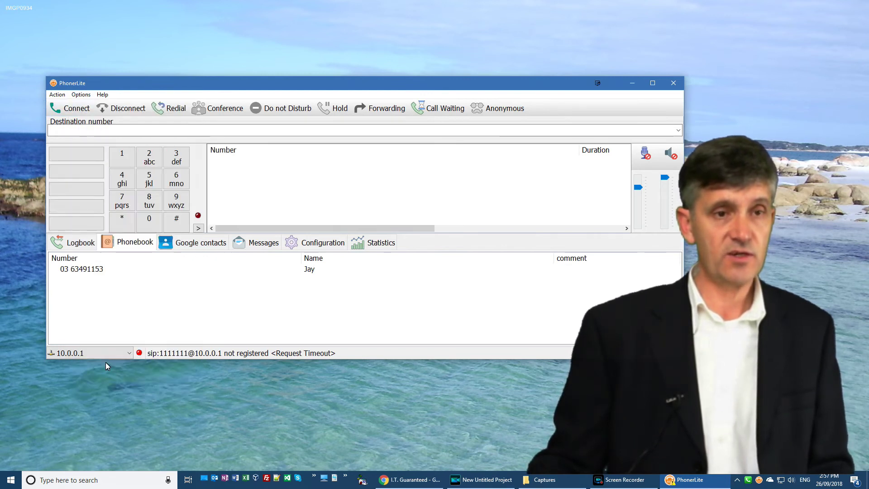
Step: Assign the phonebook entry to the first speed dial button
left_click(172, 245)
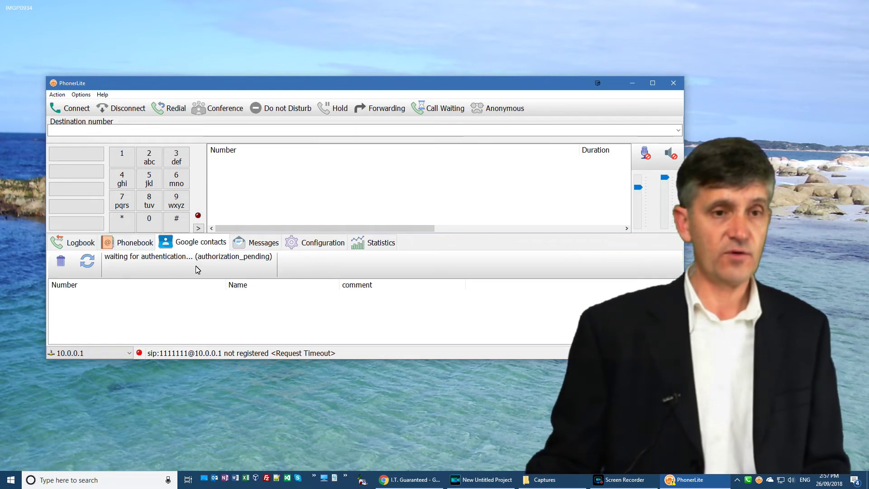
left_click(135, 244)
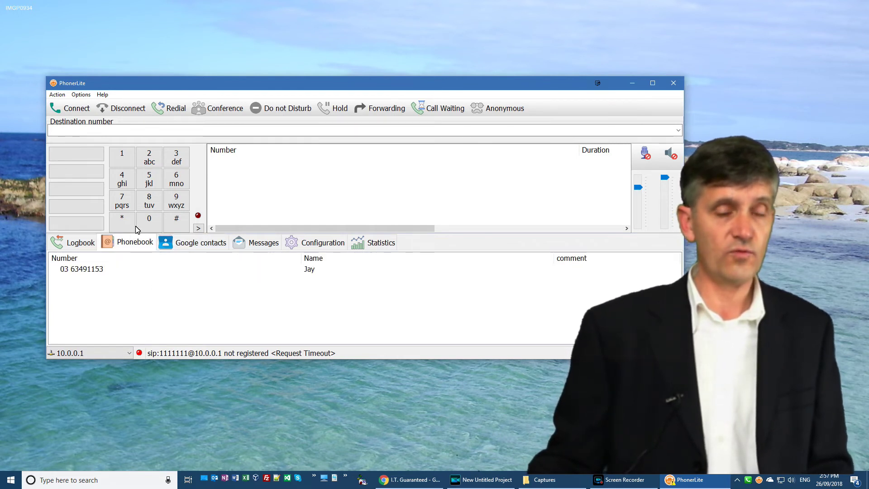
left_click(104, 270)
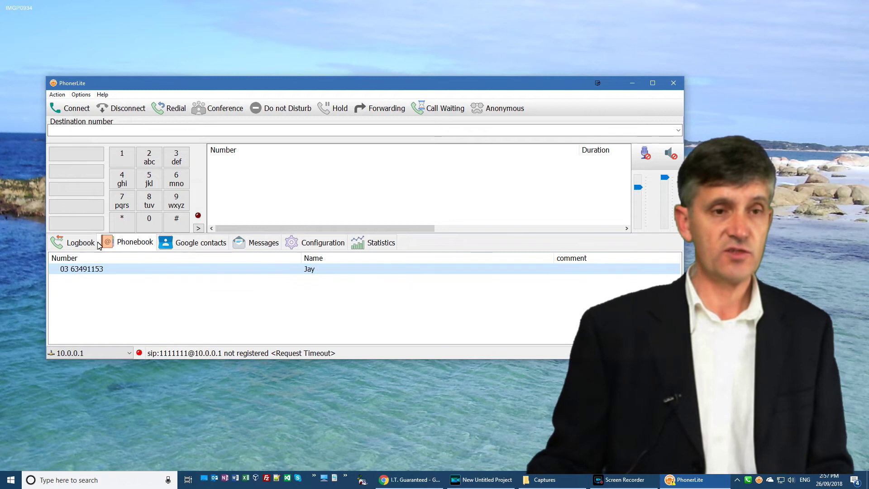
left_click(77, 157)
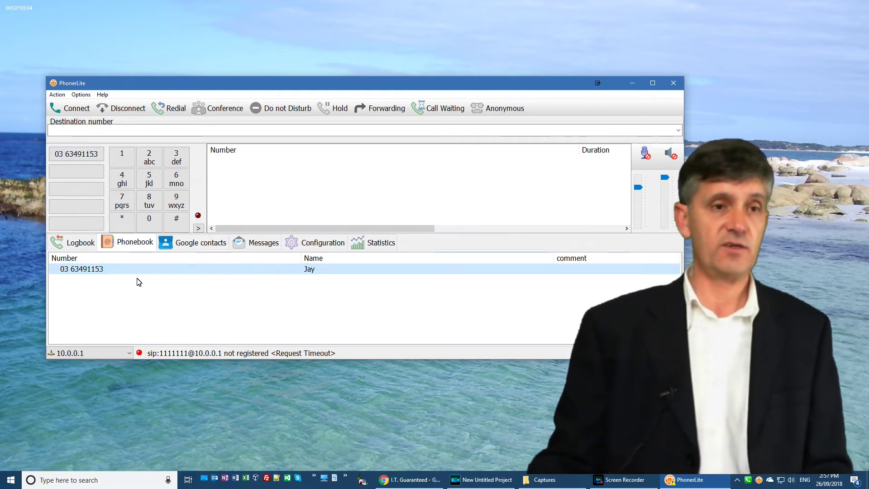
Step: Reset the first speed dial button, then hide the speed dial buttons and the detail section
right_click(87, 157)
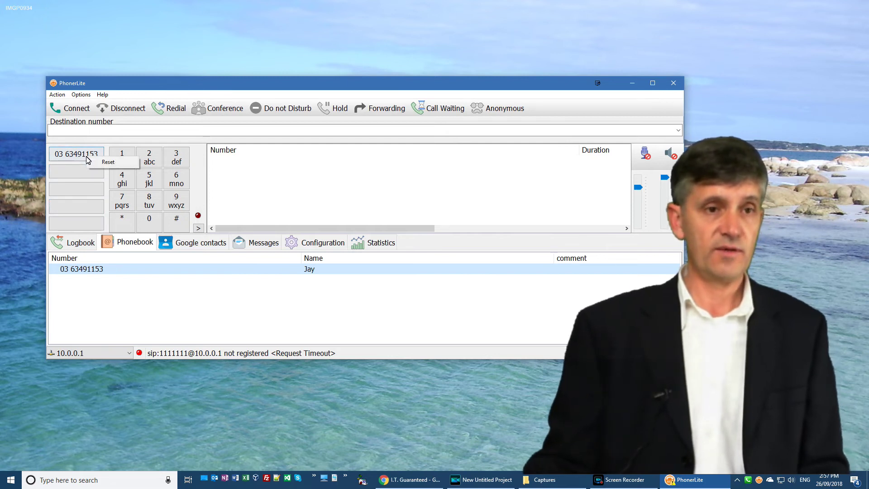
left_click(94, 163)
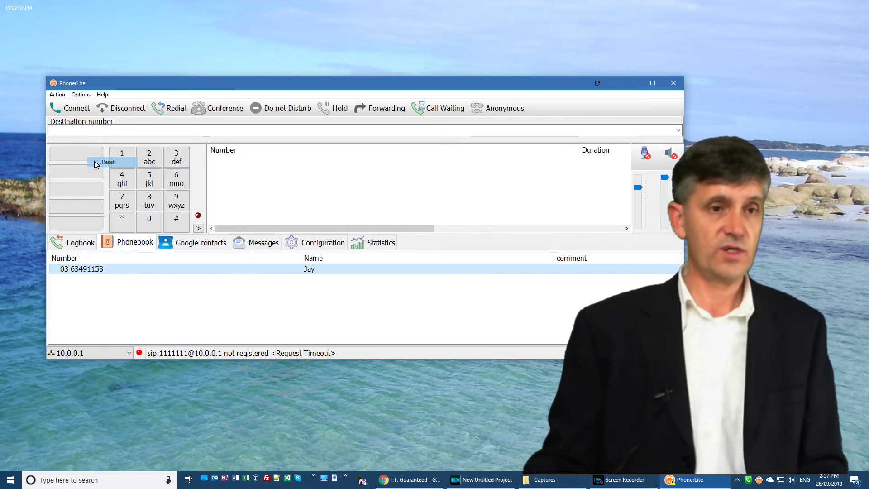
left_click(81, 96)
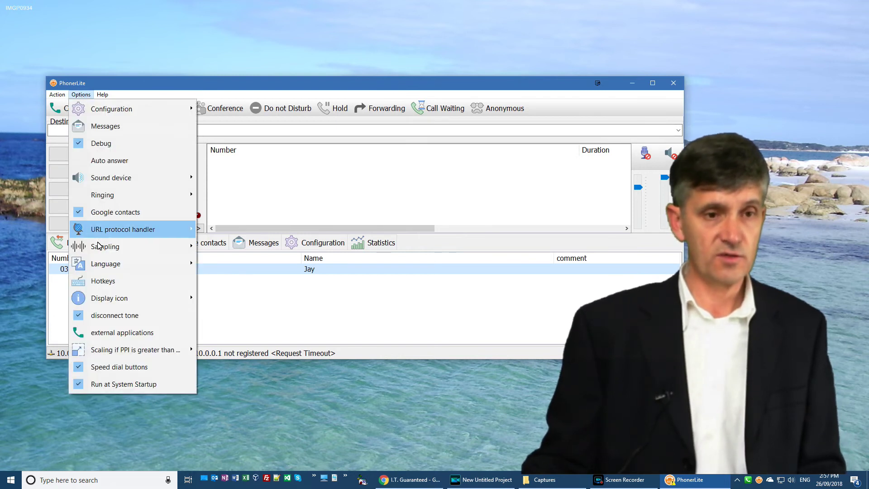
left_click(92, 367)
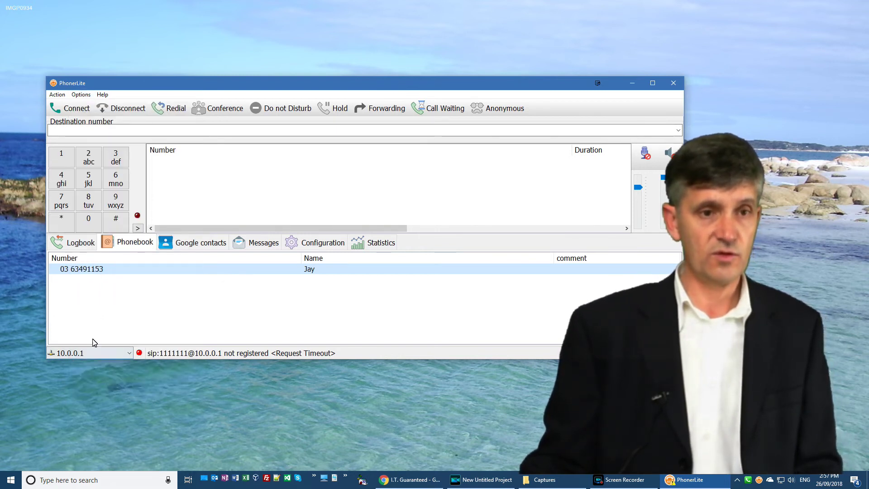
left_click(137, 229)
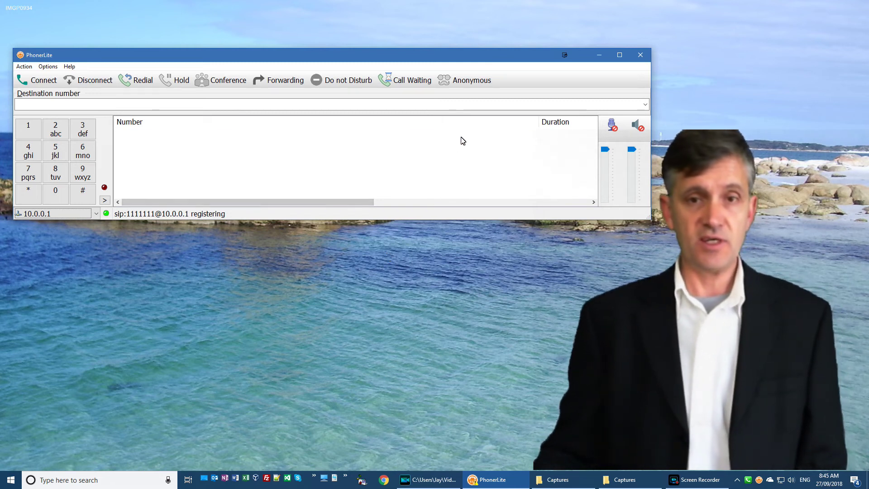
Step: Review the toolbar's options for showing text, bringing the window to the foreground automatically and screen snap
right_click(522, 86)
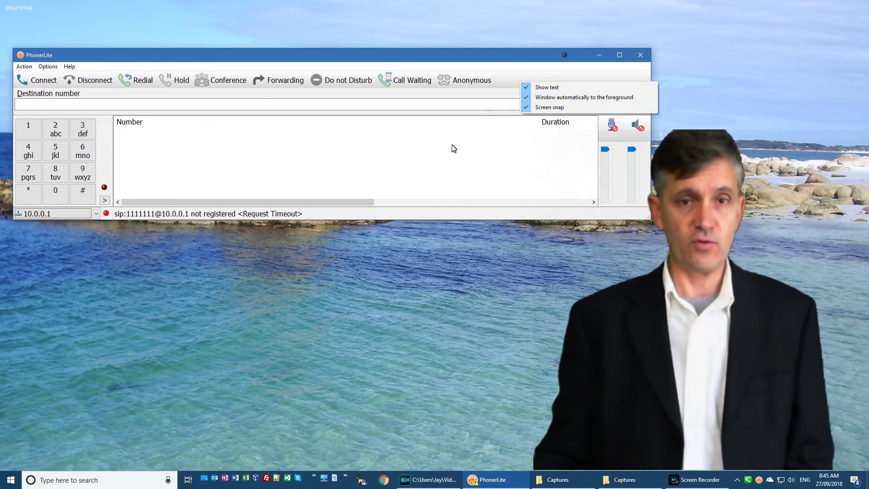
left_click(465, 63)
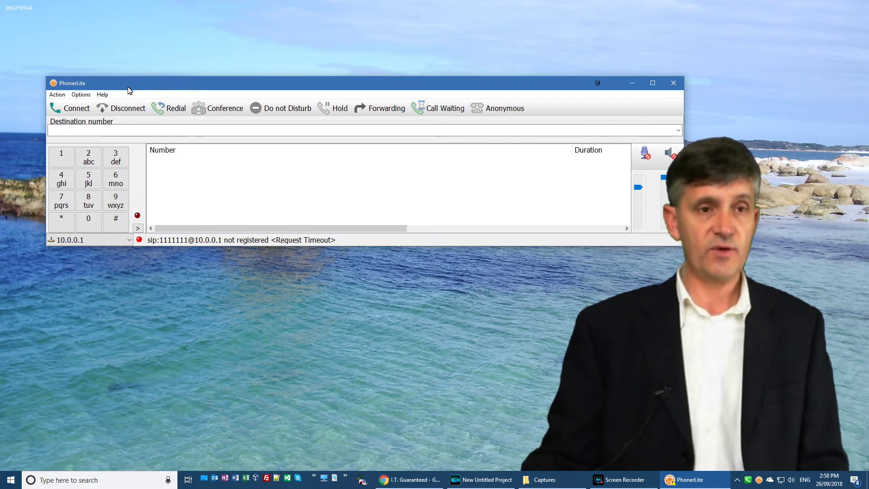
Step: Turn Run at System Startup off and back on again
left_click(86, 95)
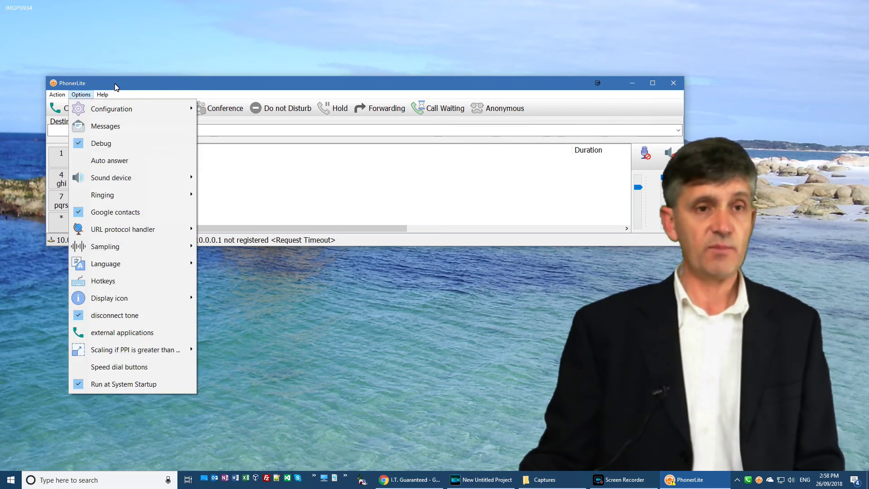
left_click(115, 86)
left_click(90, 95)
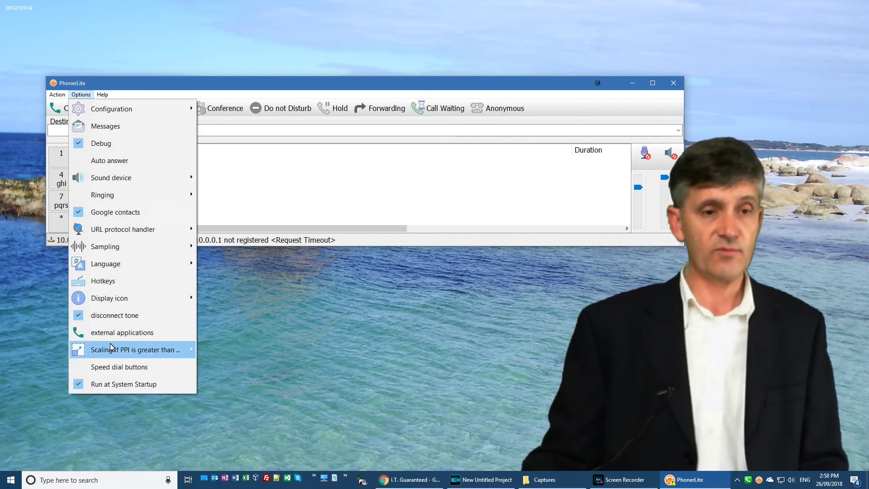
left_click(117, 386)
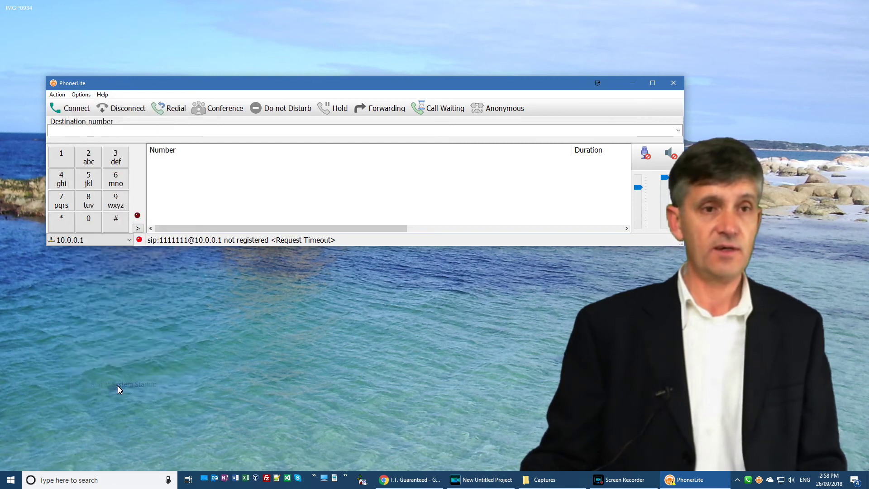
left_click(81, 95)
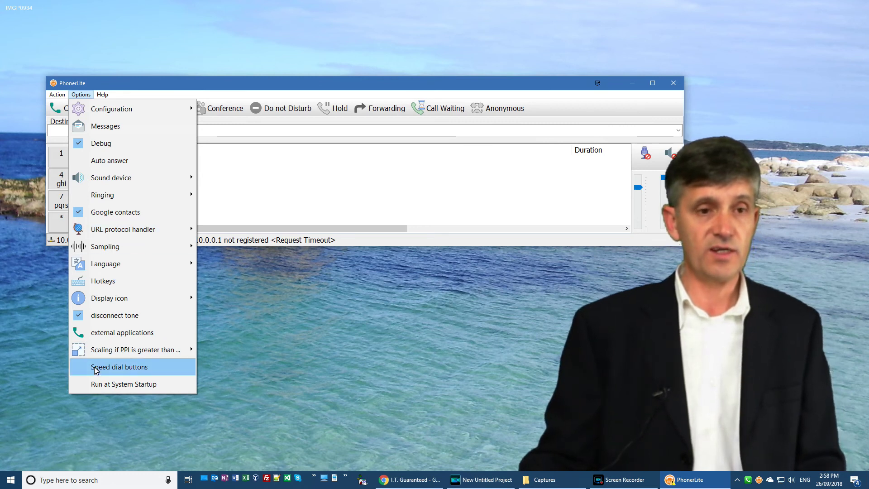
left_click(116, 384)
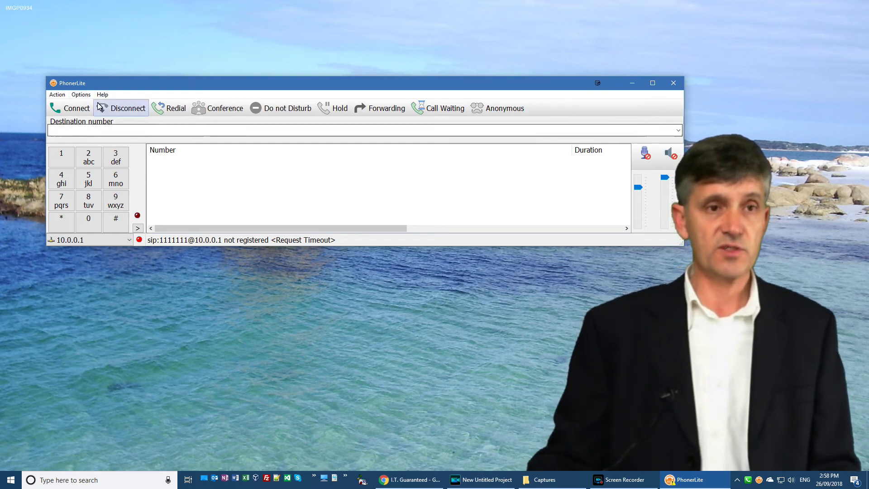
Step: Review the available sampling rates, leaving the selection as it is
left_click(81, 94)
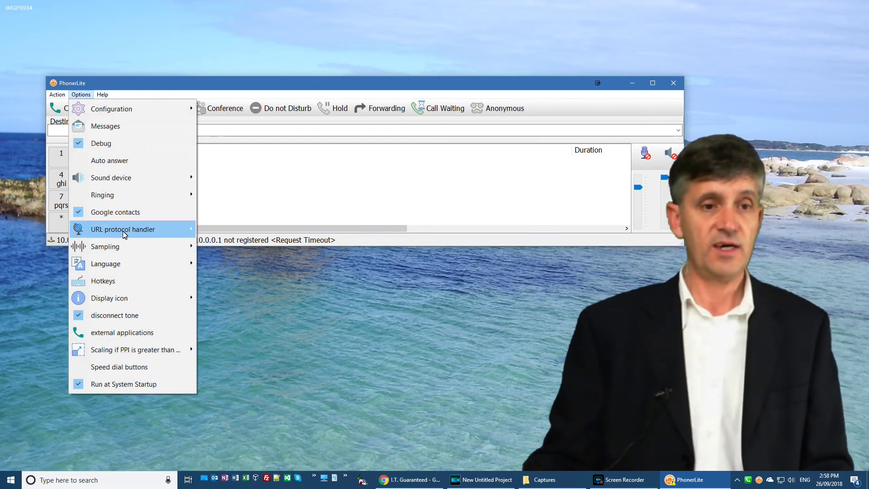
mouse_move(129, 252)
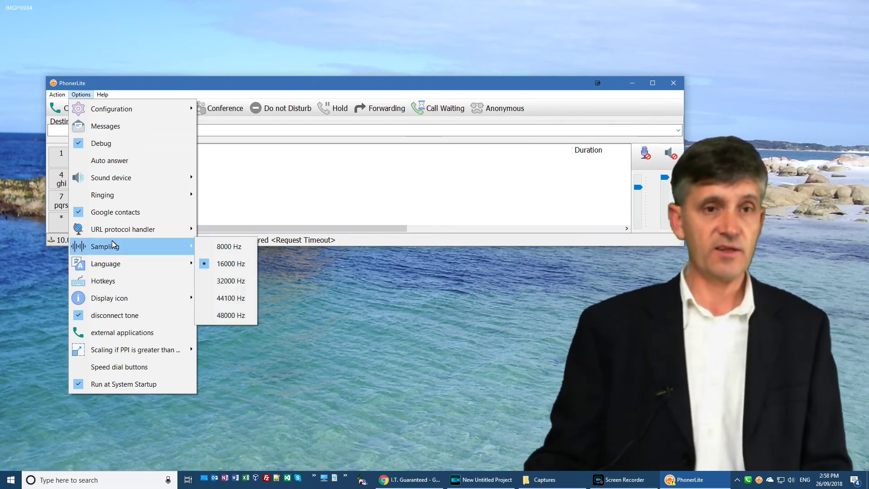
left_click(243, 92)
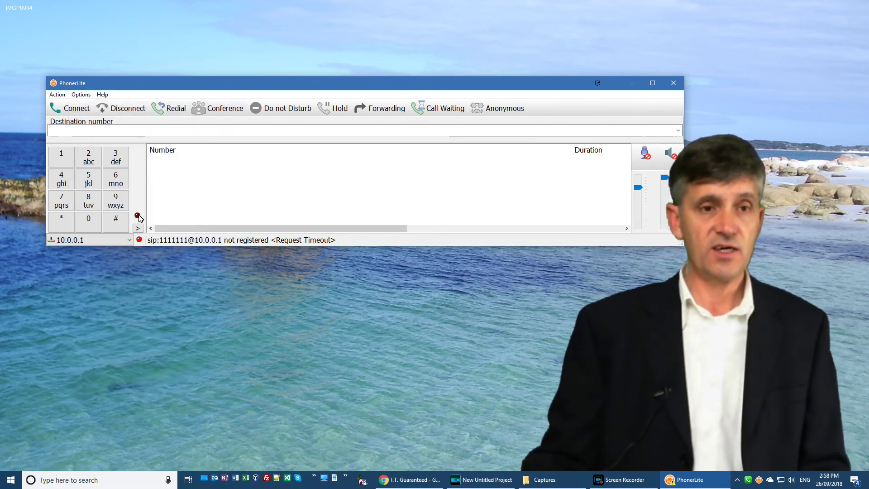
Step: Show the detail section and examine the Google contacts and the phonebook entry
left_click(138, 228)
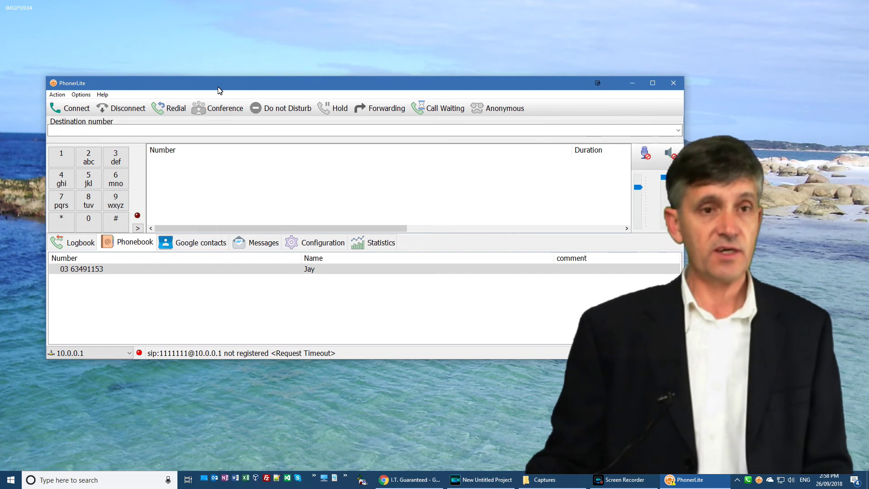
left_click(196, 245)
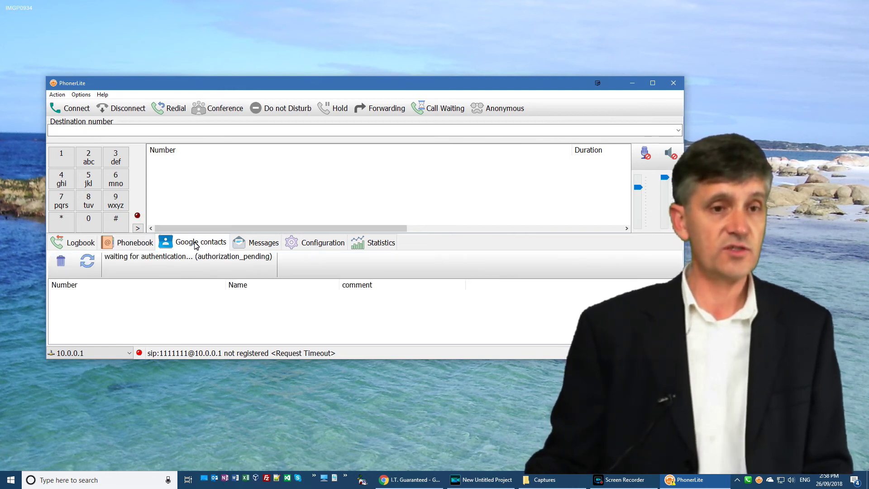
left_click(145, 243)
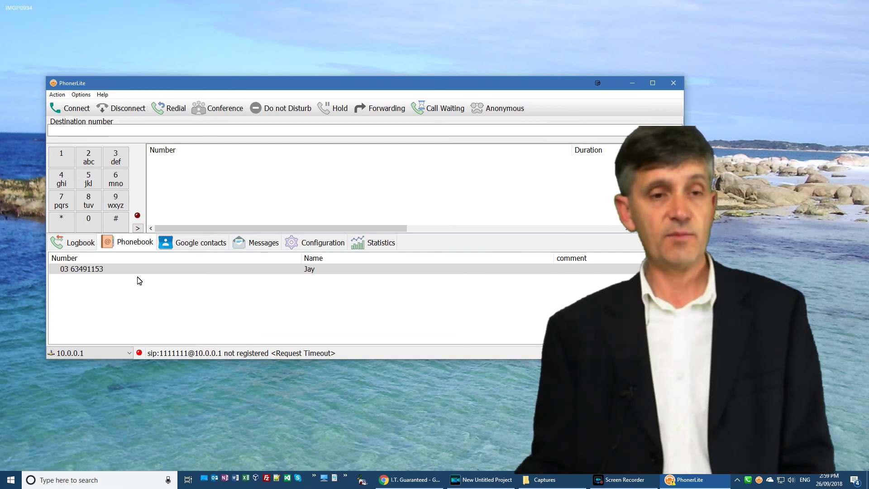
left_click(117, 268)
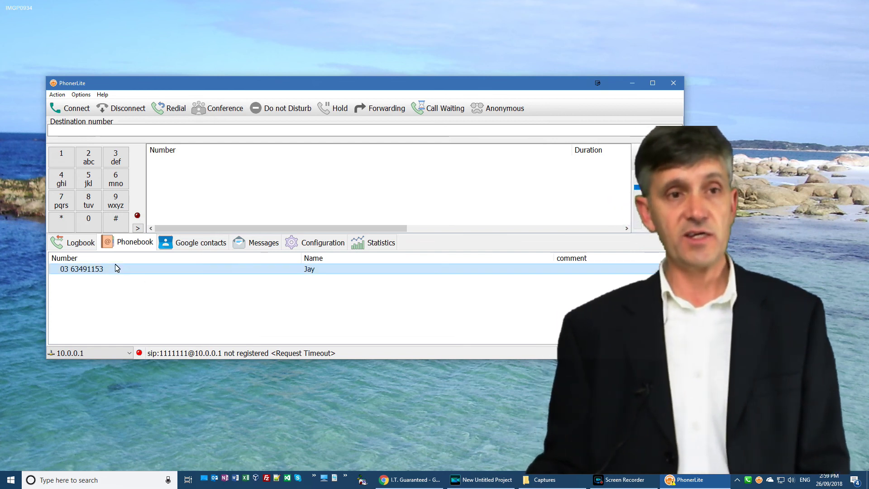
left_click(157, 182)
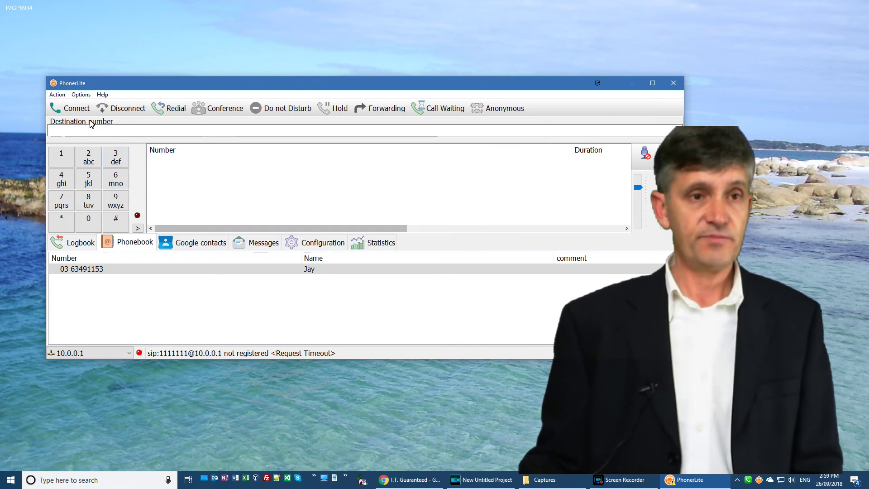
Step: Review which URL protocol handlers are enabled among callto, sip, tel and hangup
left_click(81, 94)
mouse_move(127, 231)
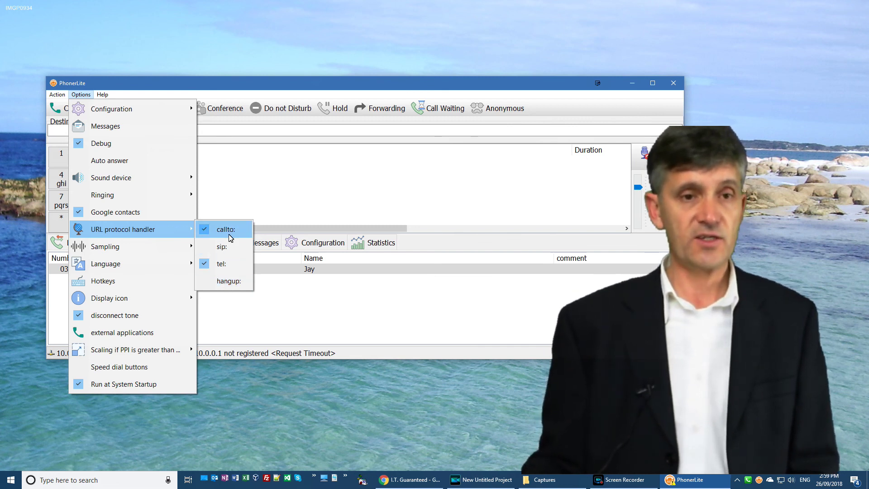
left_click(248, 95)
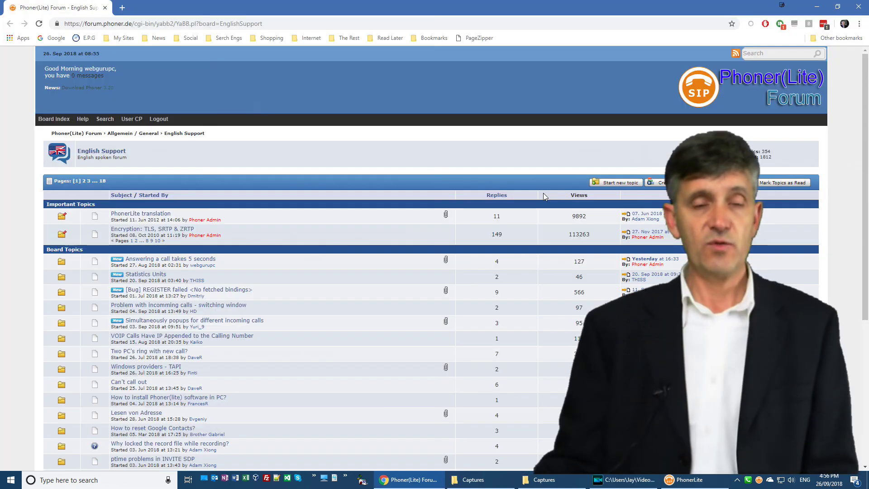